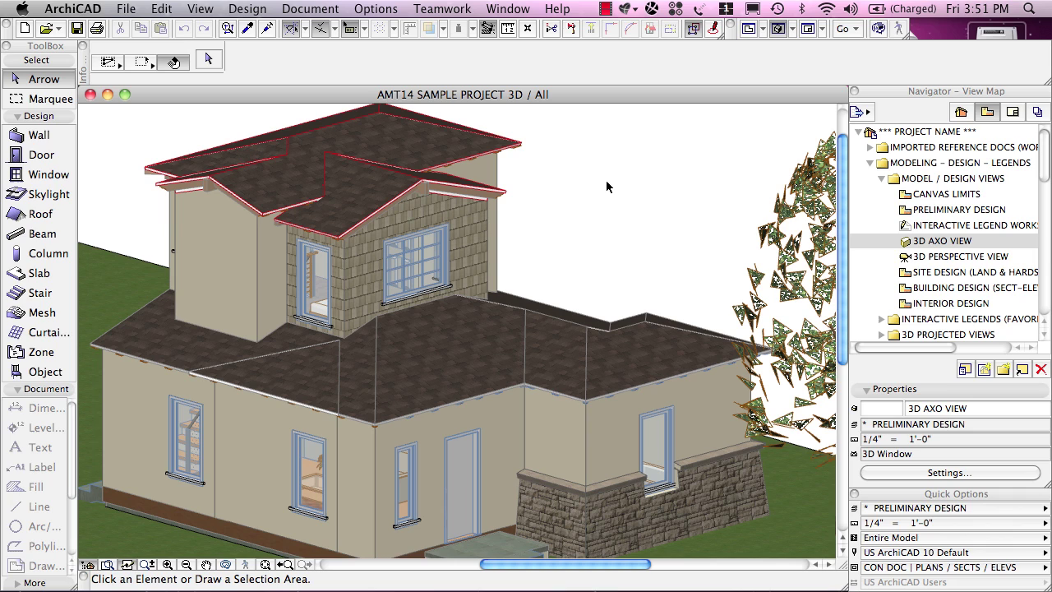
- Select the six upper, lower, corner and front exterior walls of the house
{"action": "left_click", "coordinate": [225, 277]}
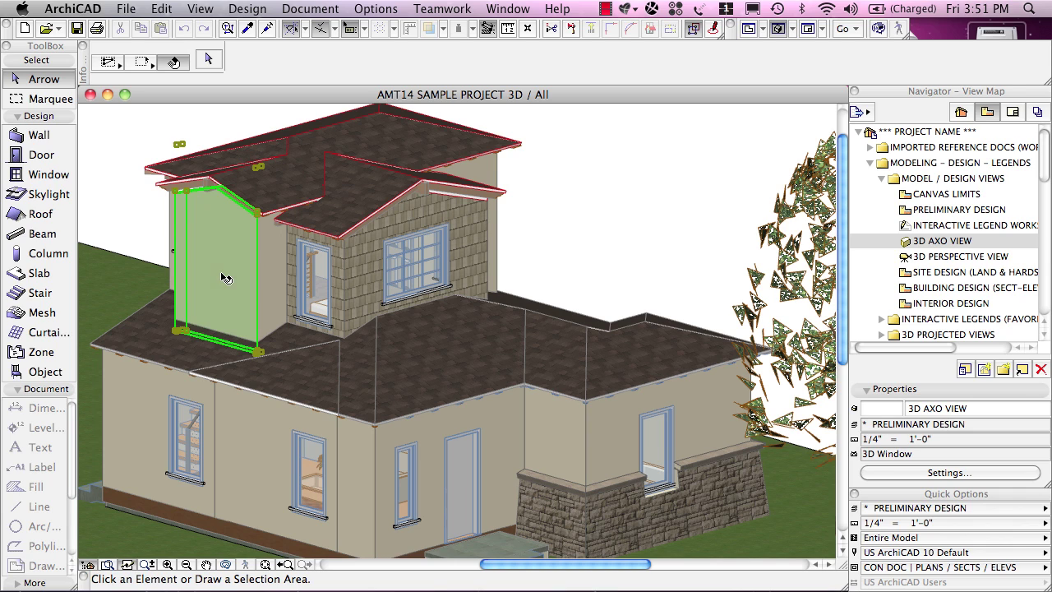
{"action": "left_click", "coordinate": [274, 274], "text": "shift"}
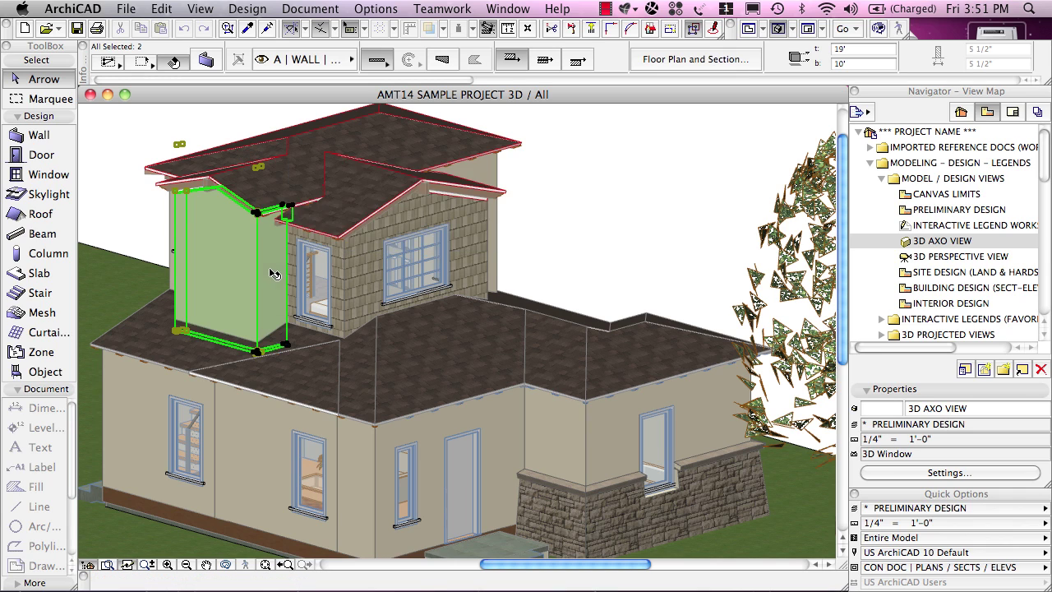
{"action": "left_click", "coordinate": [131, 457], "text": "shift"}
{"action": "left_click", "coordinate": [250, 457], "text": "shift"}
{"action": "left_click", "coordinate": [373, 485], "text": "shift"}
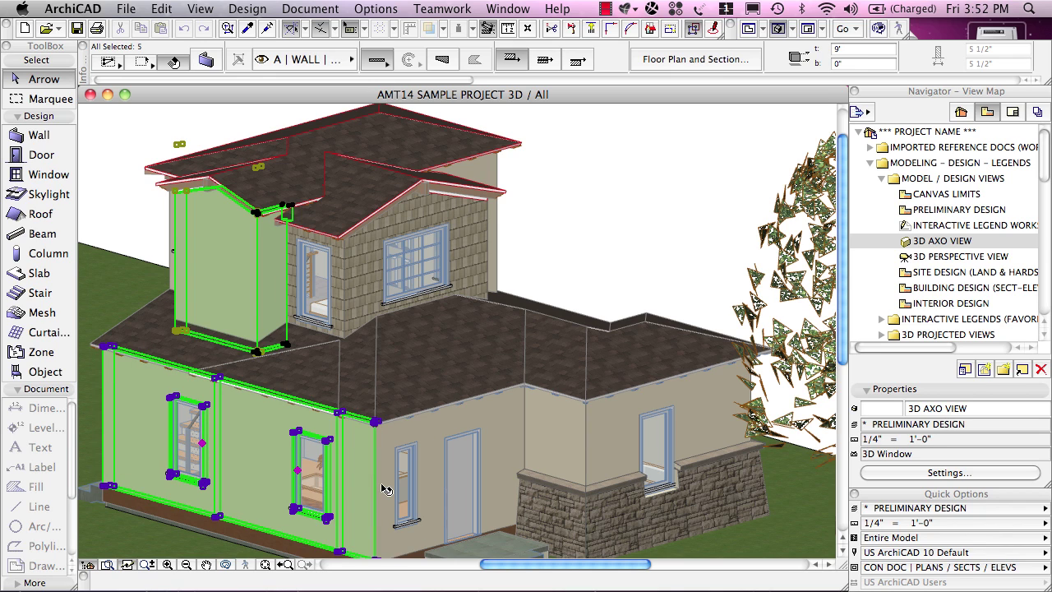
{"action": "left_click", "coordinate": [383, 485], "text": "shift"}
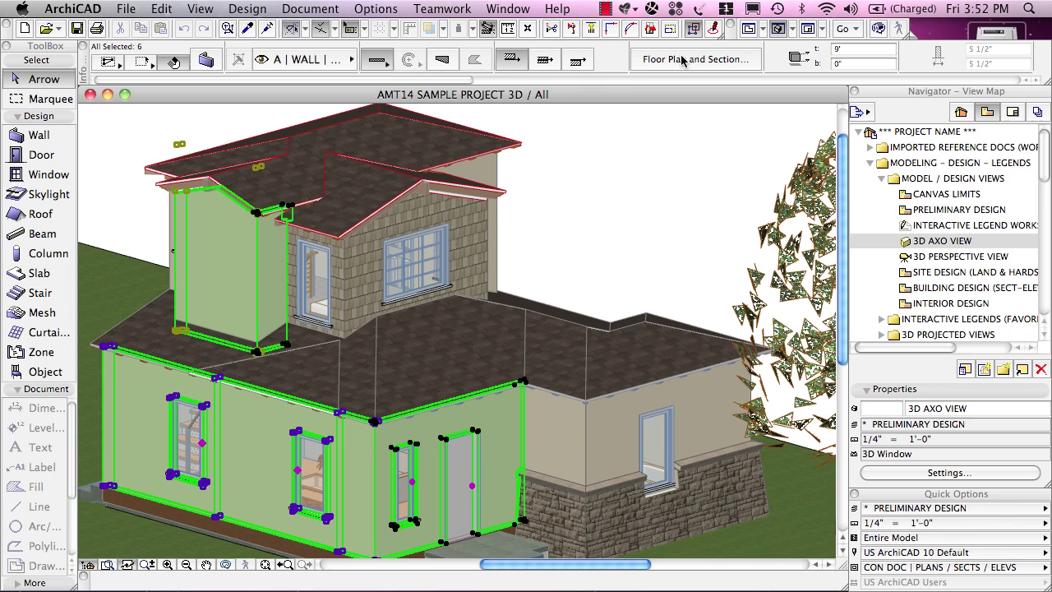
- Surface the selected walls with 09 | Paint-14, then deselect them
{"action": "left_click", "coordinate": [480, 85]}
{"action": "left_click_drag", "start_coordinate": [481, 85], "coordinate": [825, 90]}
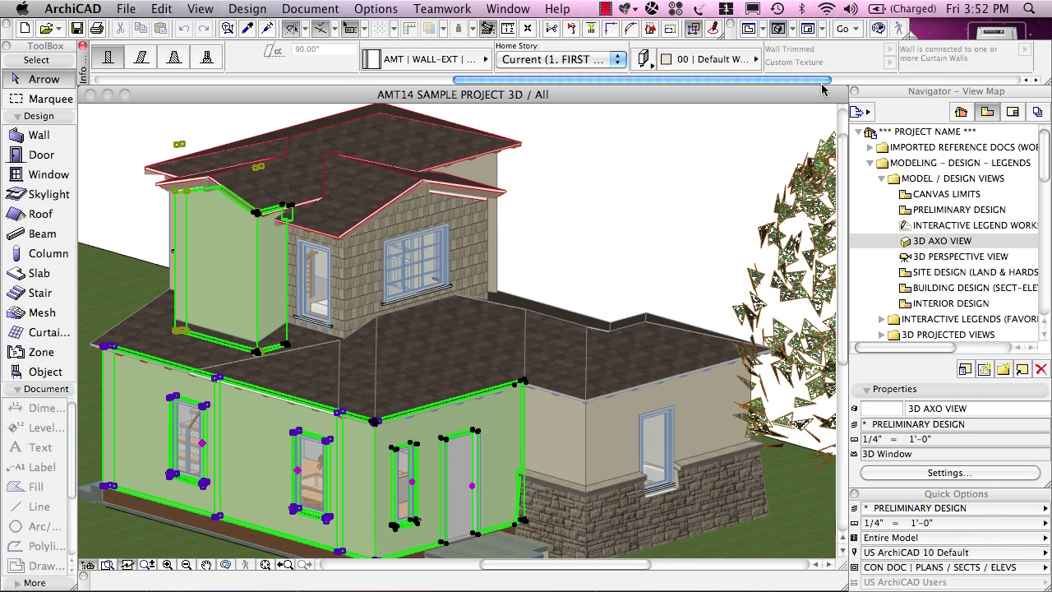
{"action": "left_click", "coordinate": [738, 63]}
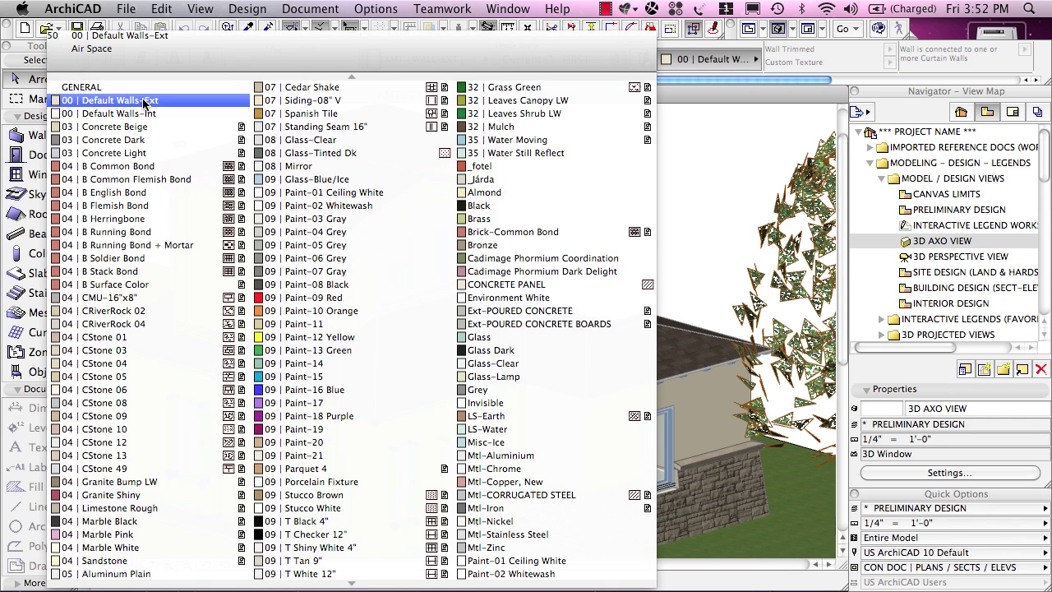
{"action": "left_click", "coordinate": [305, 363]}
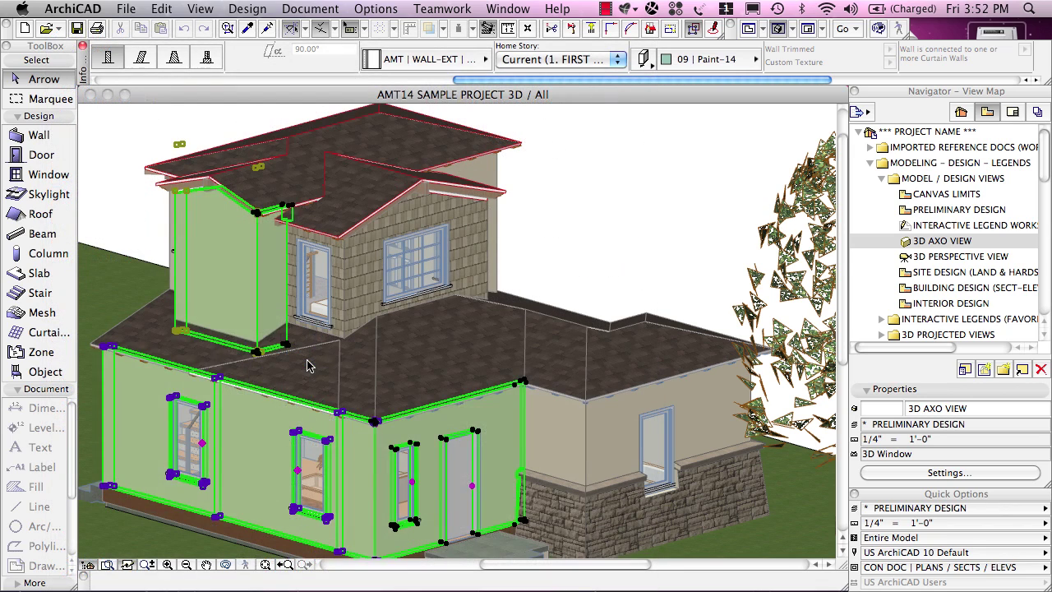
{"action": "left_click", "coordinate": [624, 241]}
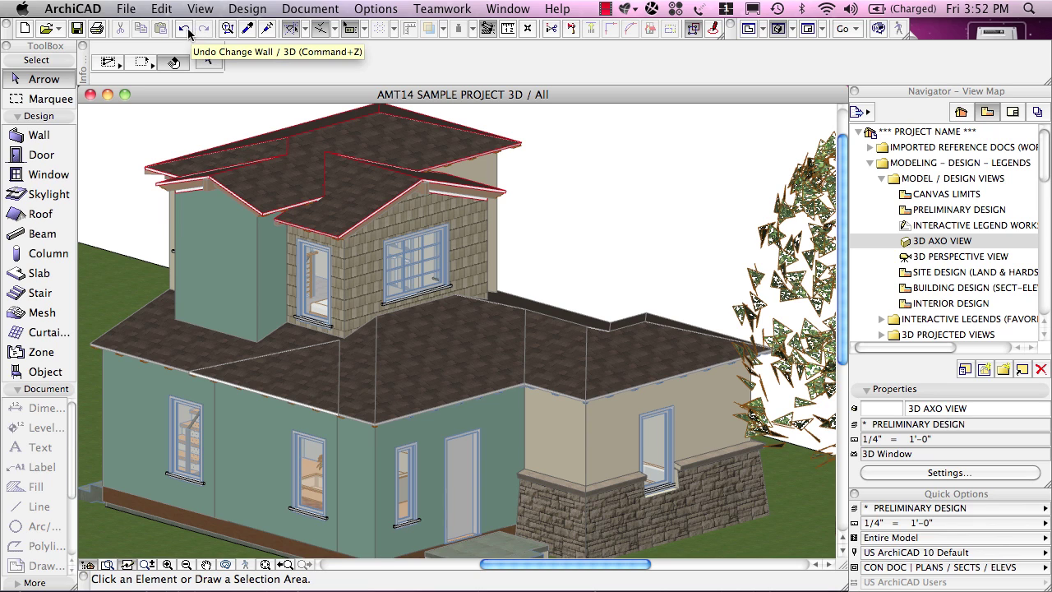
- Use Find & Select with the dormer wall's Paint-14 material as criterion to select all six walls
{"action": "left_click", "coordinate": [162, 9]}
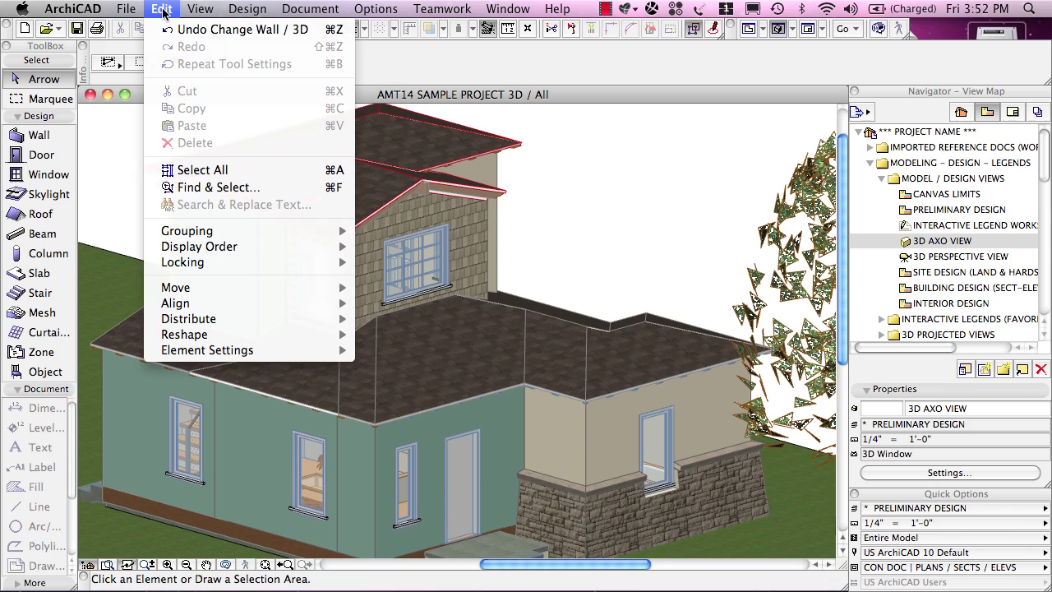
{"action": "left_click", "coordinate": [191, 188]}
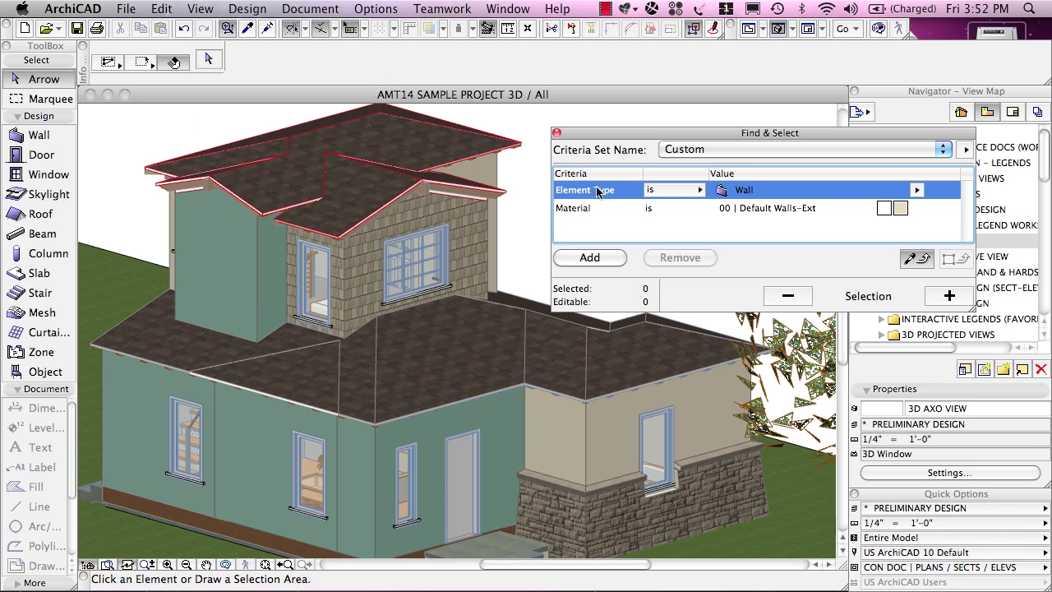
{"action": "left_click_drag", "start_coordinate": [646, 132], "coordinate": [503, 117]}
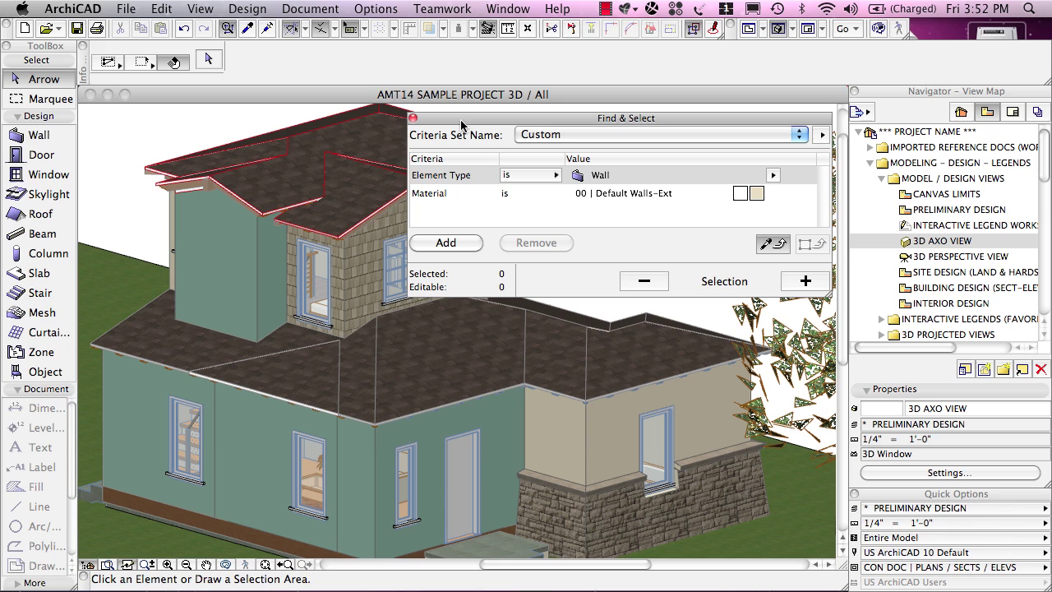
{"action": "left_click", "coordinate": [246, 257], "text": "alt"}
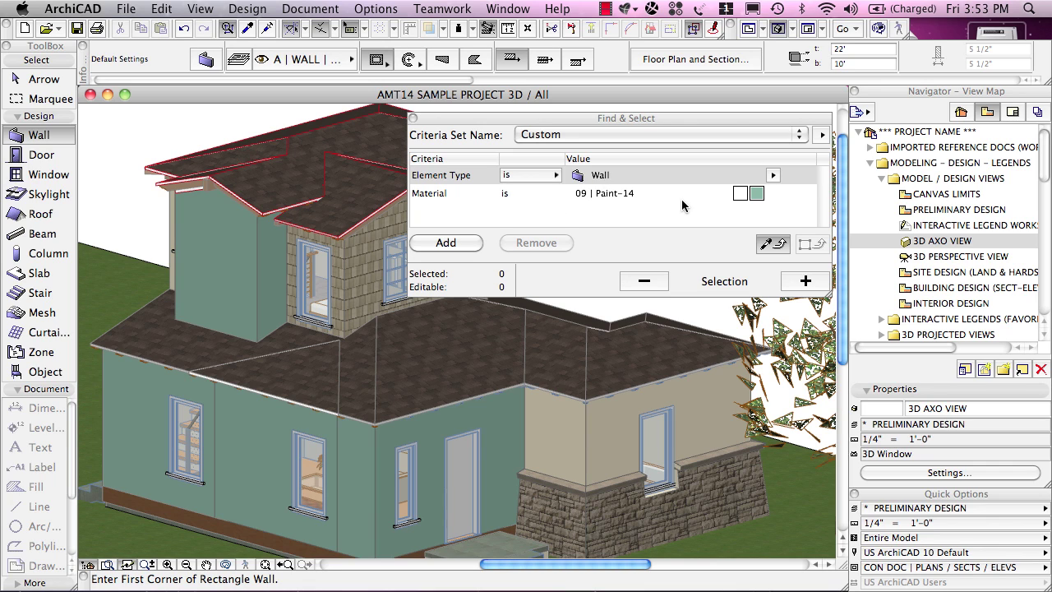
{"action": "left_click", "coordinate": [817, 282]}
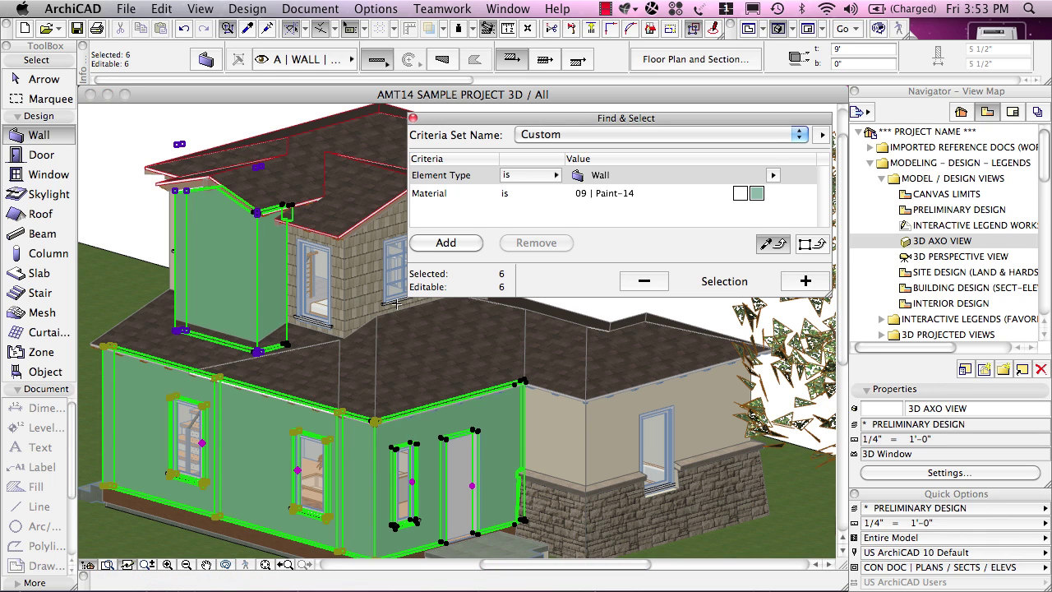
{"action": "left_click", "coordinate": [734, 63]}
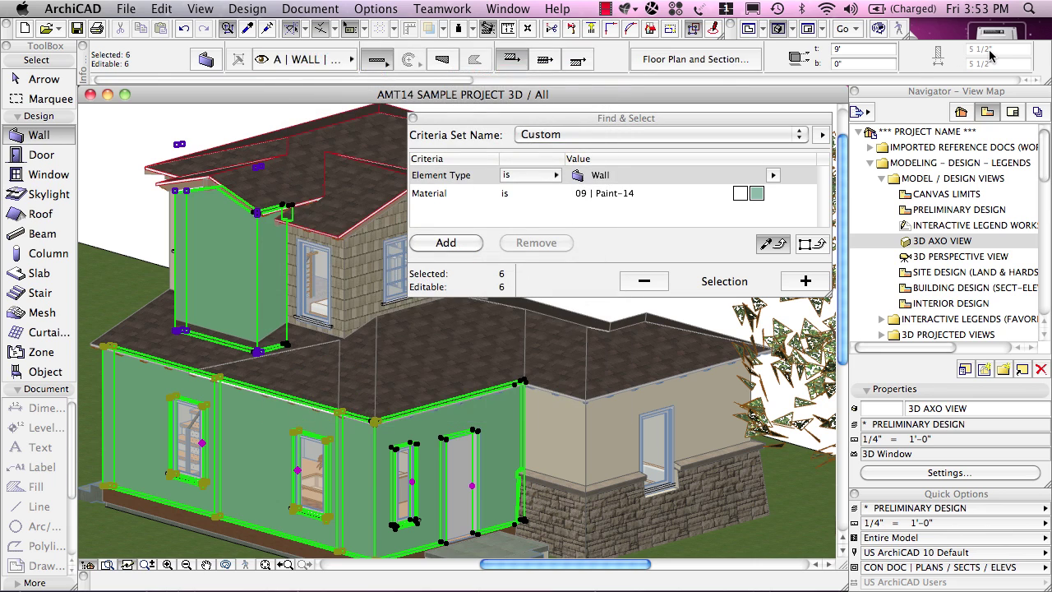
- Set the selected walls back to the 00 | Default Walls-Ext material
{"action": "mouse_move", "coordinate": [990, 57]}
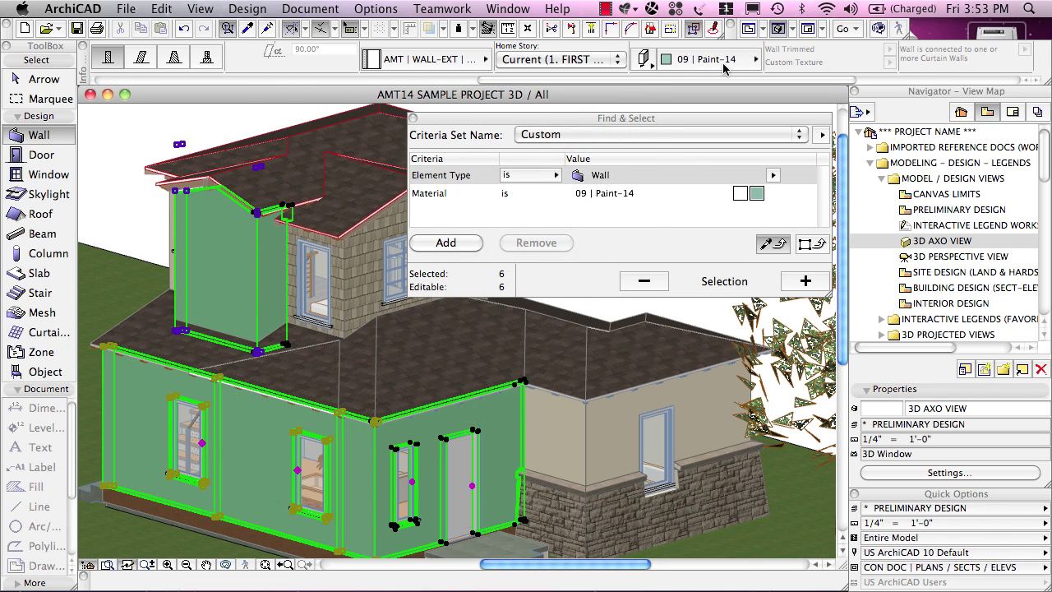
{"action": "left_click", "coordinate": [727, 65]}
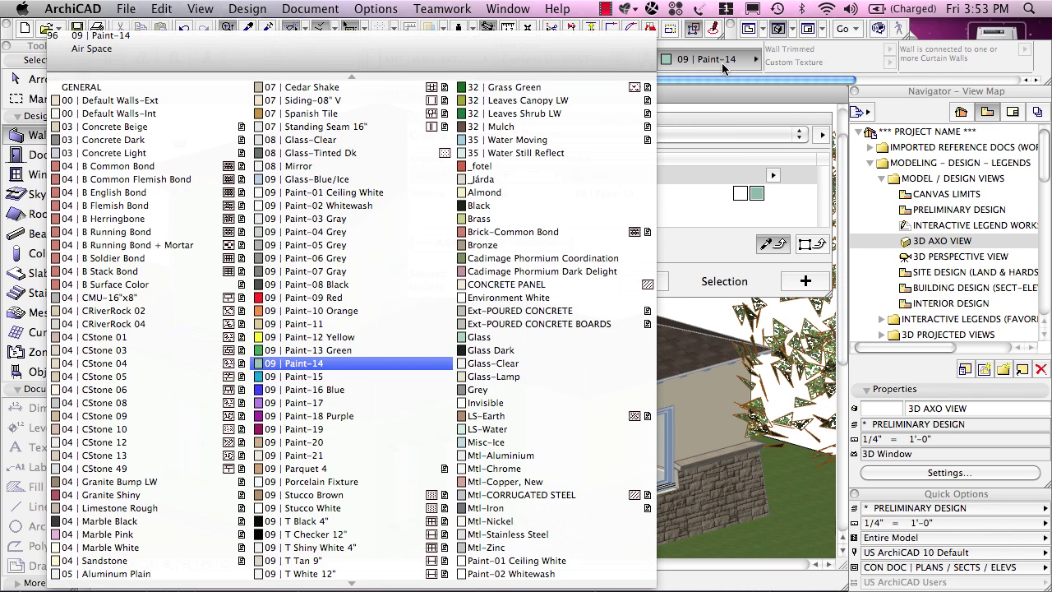
{"action": "left_click", "coordinate": [133, 100]}
{"action": "key", "text": "Return"}
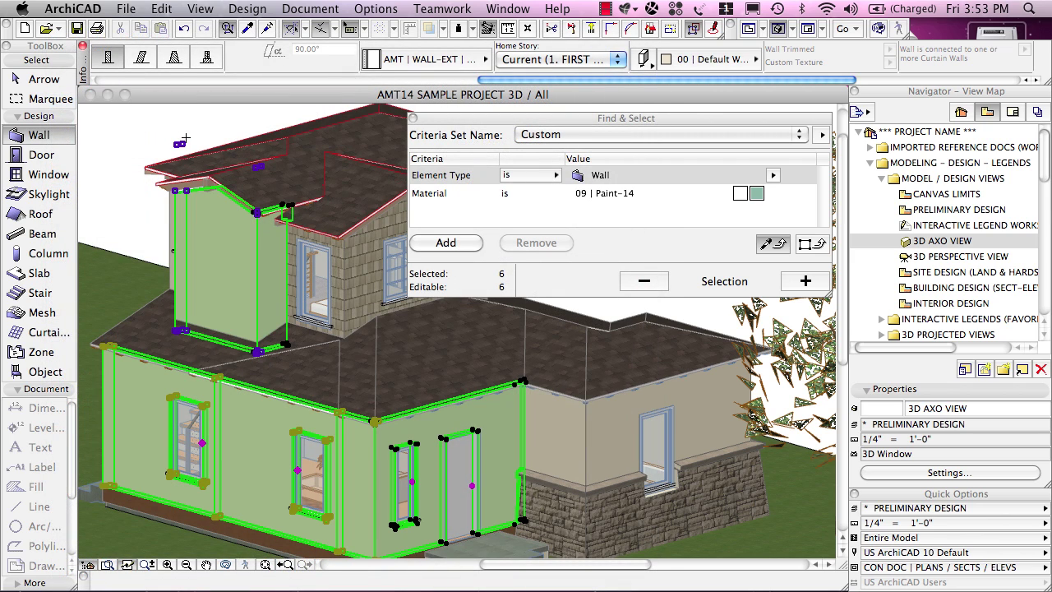
- Select all 40 Default Walls-Ext walls and repaint them with 09 | Paint-15, then deselect
{"action": "left_click", "coordinate": [222, 215]}
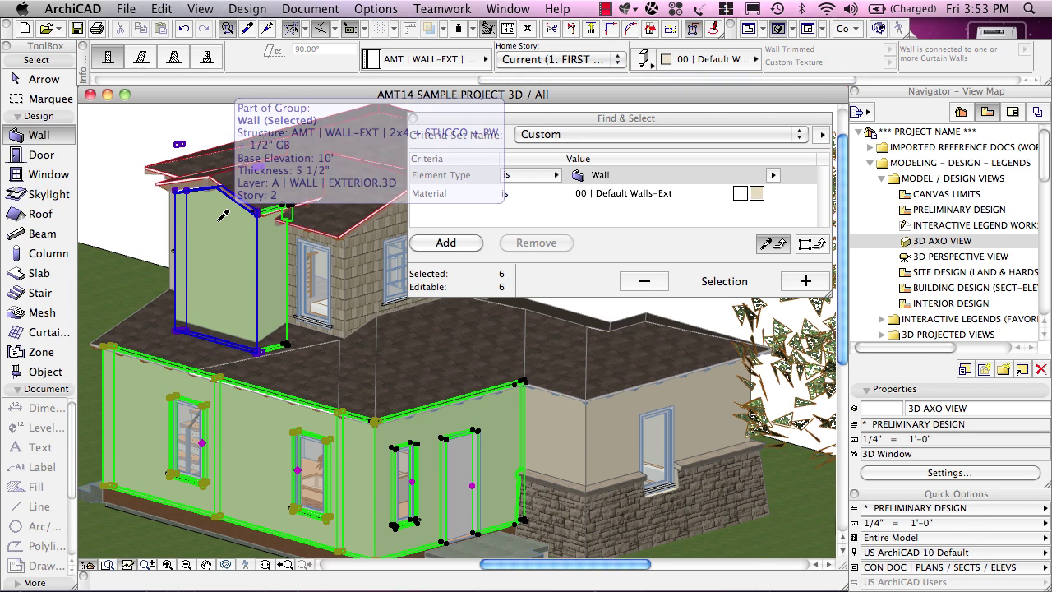
{"action": "left_click", "coordinate": [806, 282]}
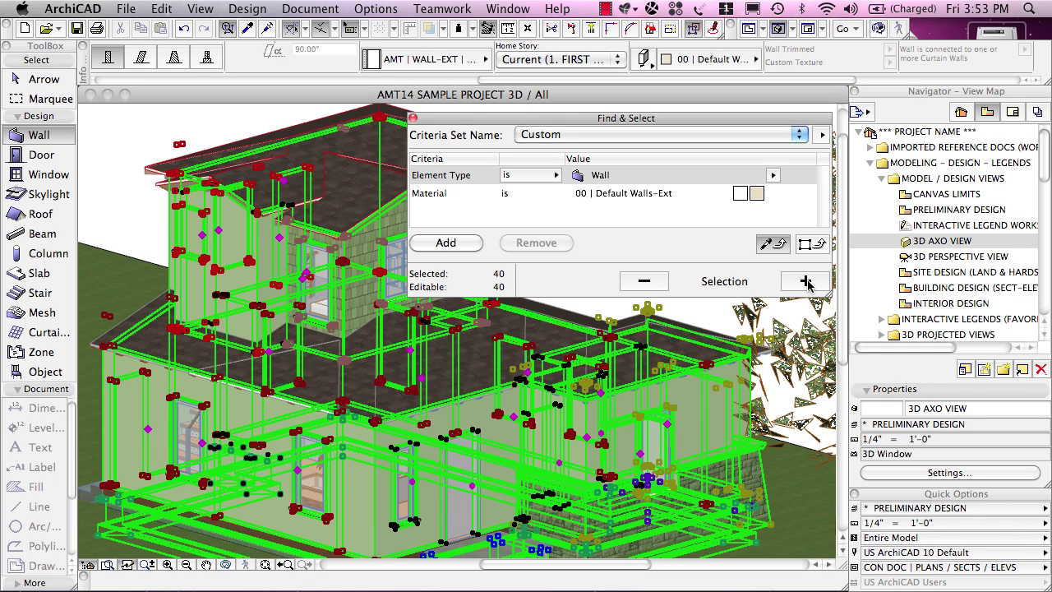
{"action": "left_click", "coordinate": [745, 56]}
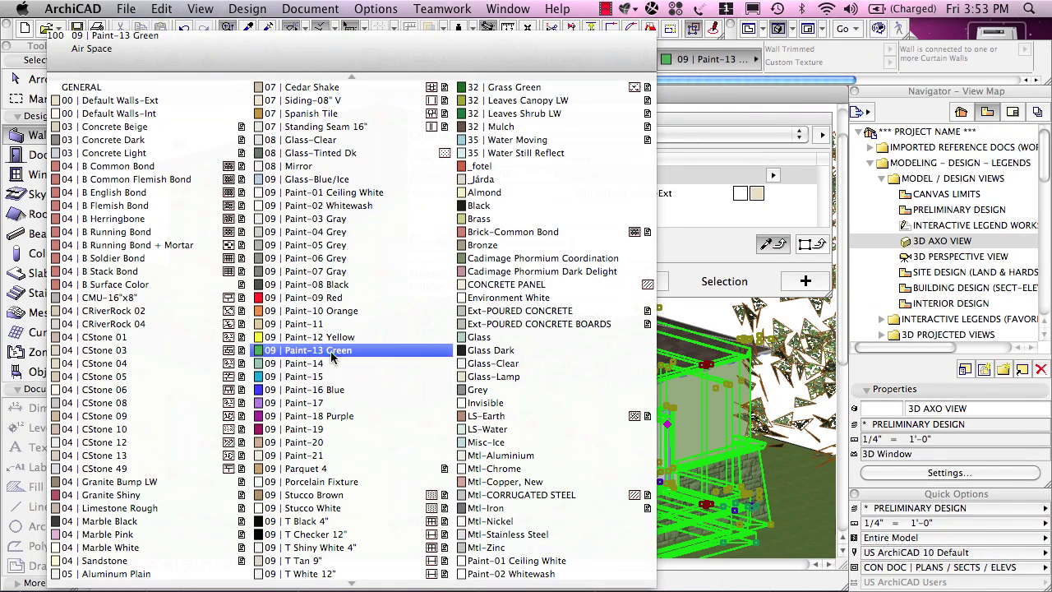
{"action": "left_click", "coordinate": [329, 378]}
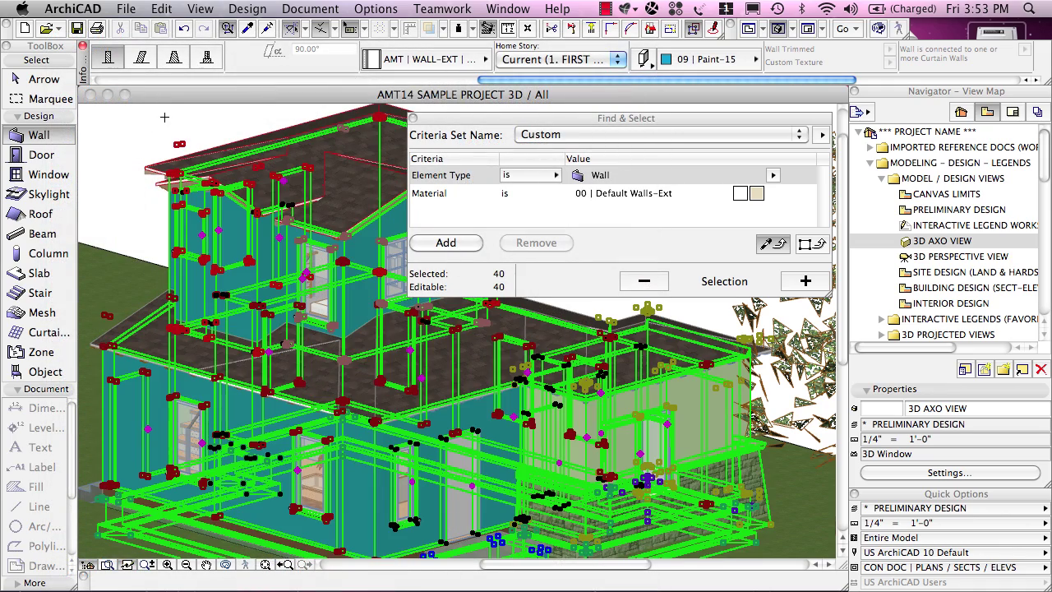
{"action": "key", "text": "Escape"}
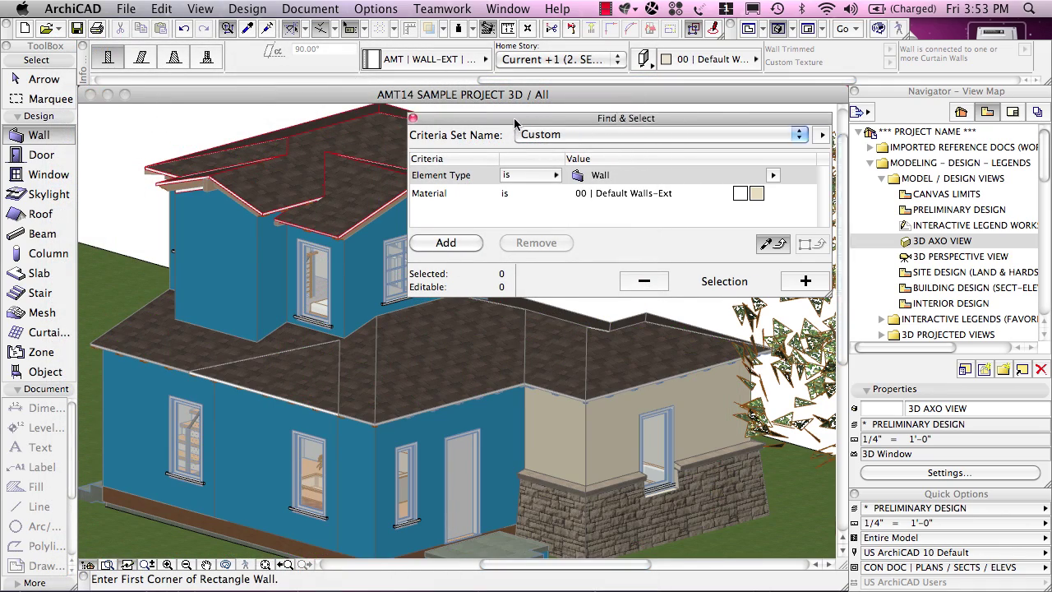
- Check the stone-base wall, then undo the blue Paint-15 repainting to restore original materials
{"action": "left_click_drag", "start_coordinate": [514, 118], "coordinate": [717, 116]}
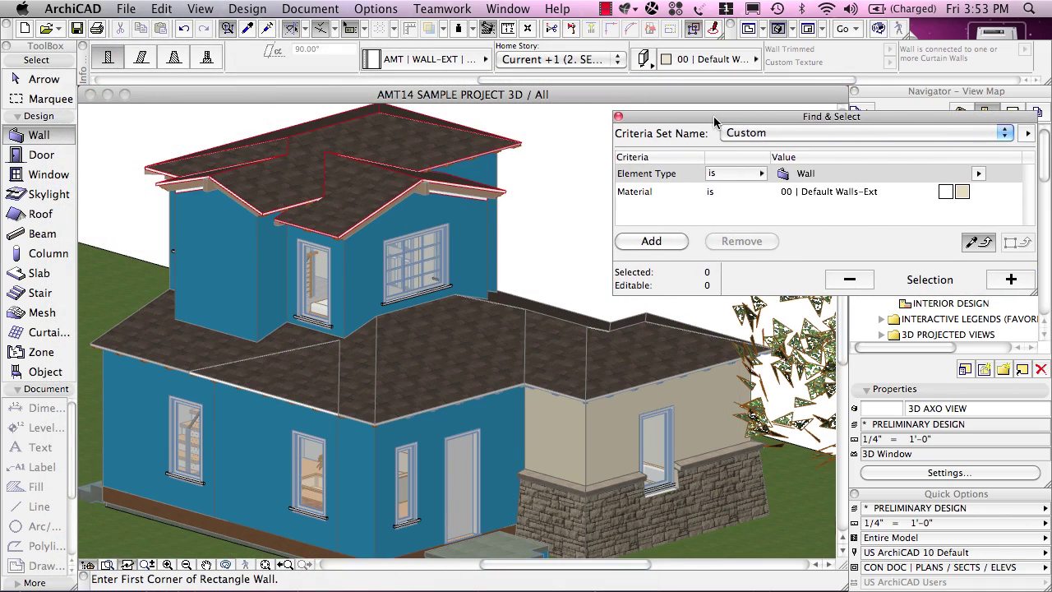
{"action": "left_click", "coordinate": [619, 413], "text": "shift"}
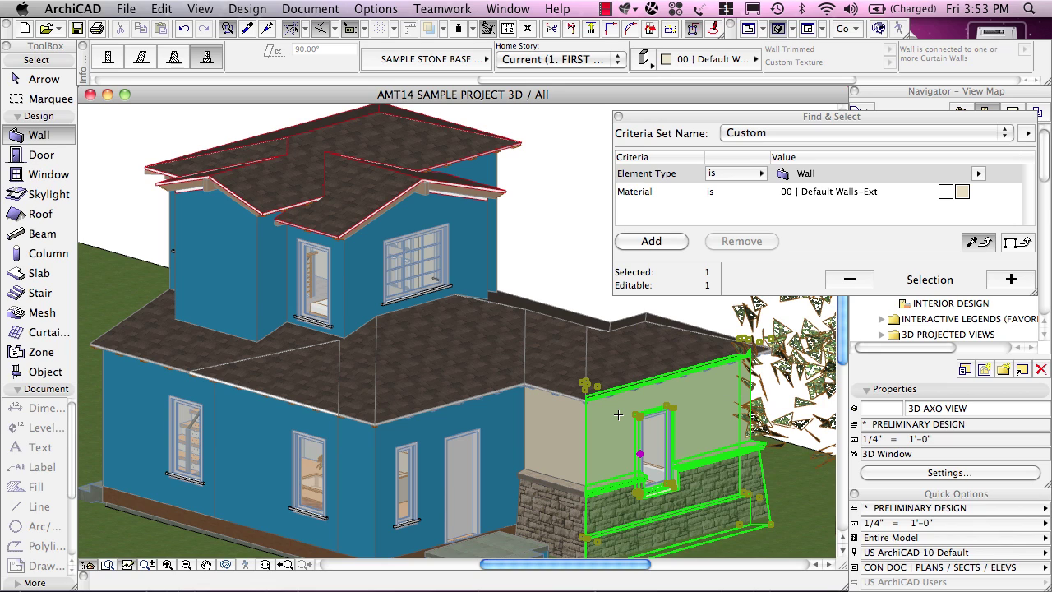
{"action": "key", "text": "Escape"}
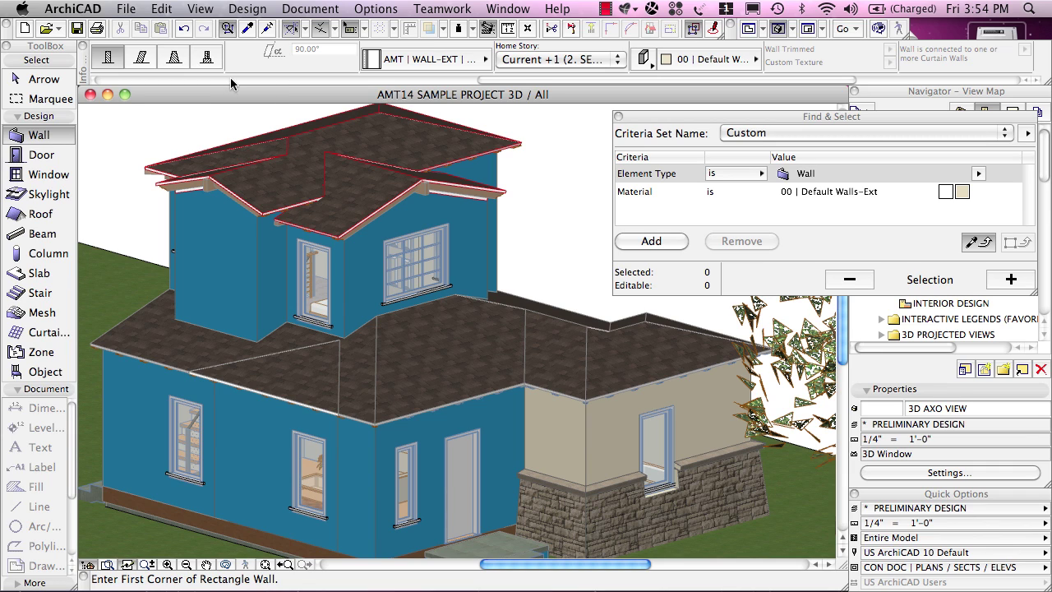
{"action": "left_click", "coordinate": [184, 32]}
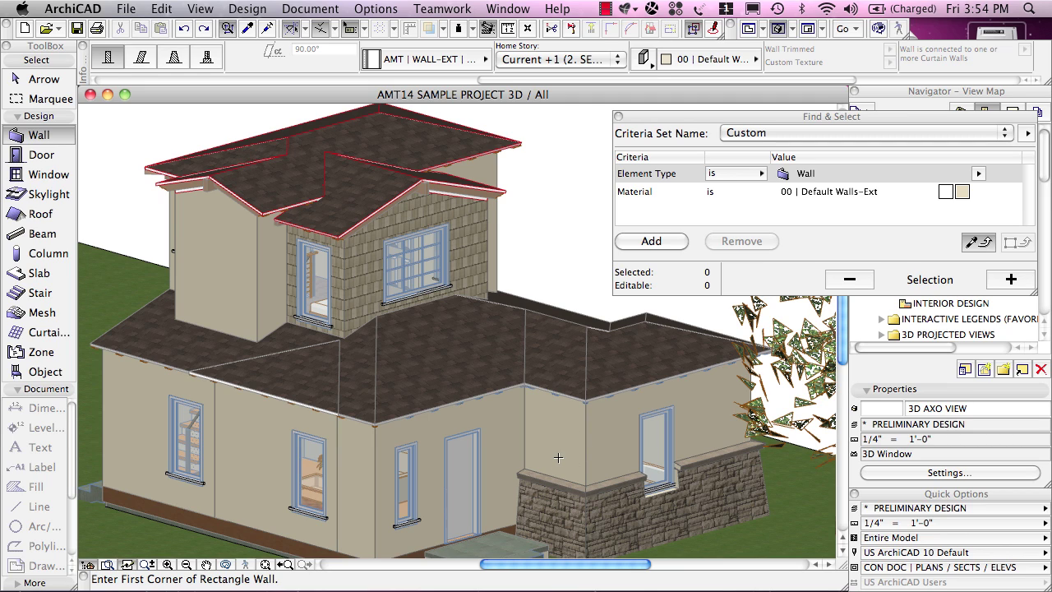
- Give the 00 | Default Walls-Ext material a pale teal surface colour in Material Settings
{"action": "left_click", "coordinate": [377, 9]}
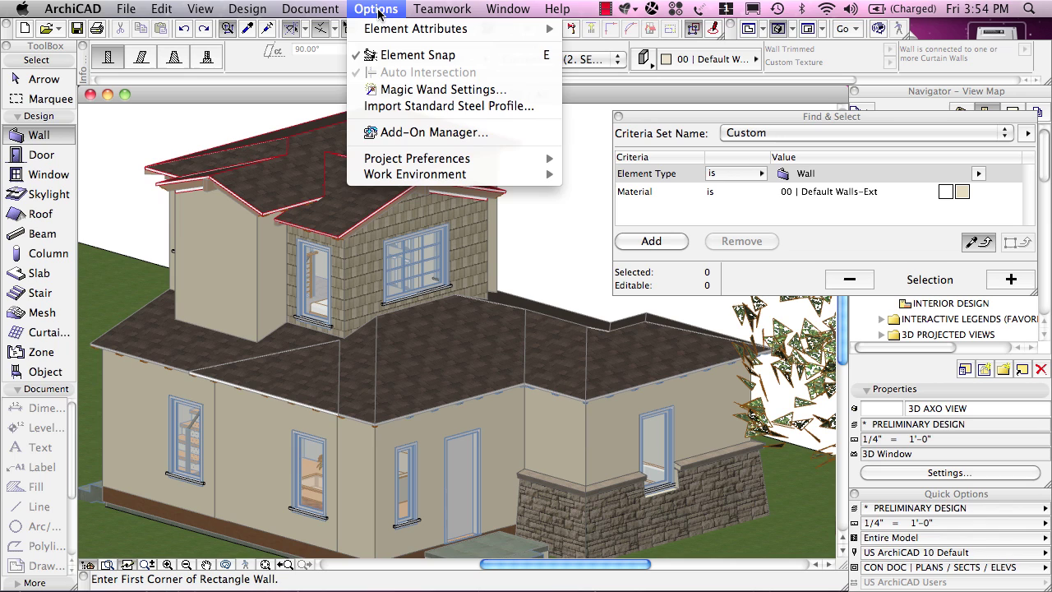
{"action": "mouse_move", "coordinate": [378, 30]}
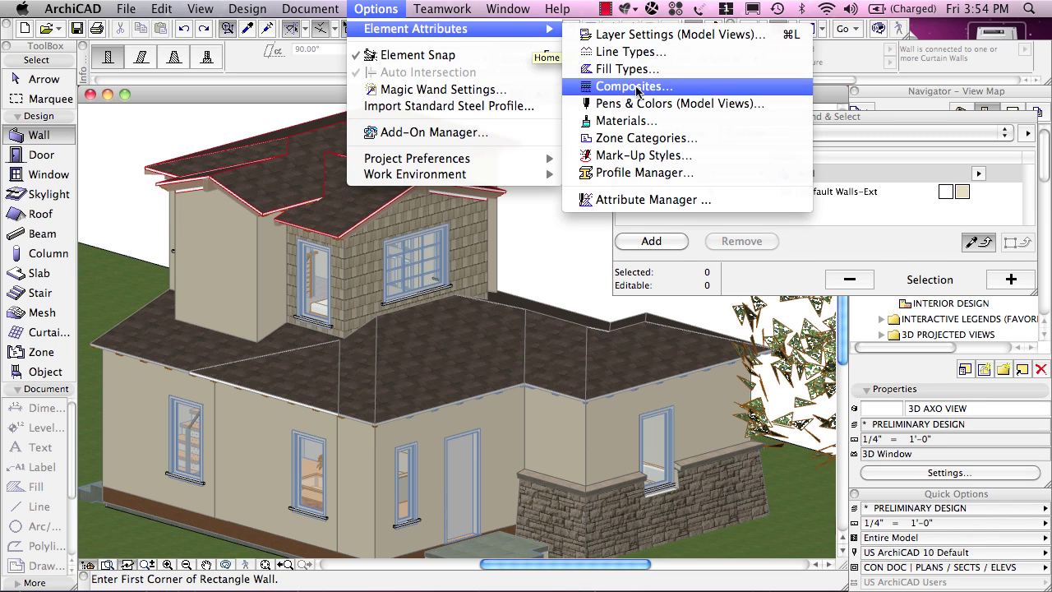
{"action": "left_click", "coordinate": [636, 121]}
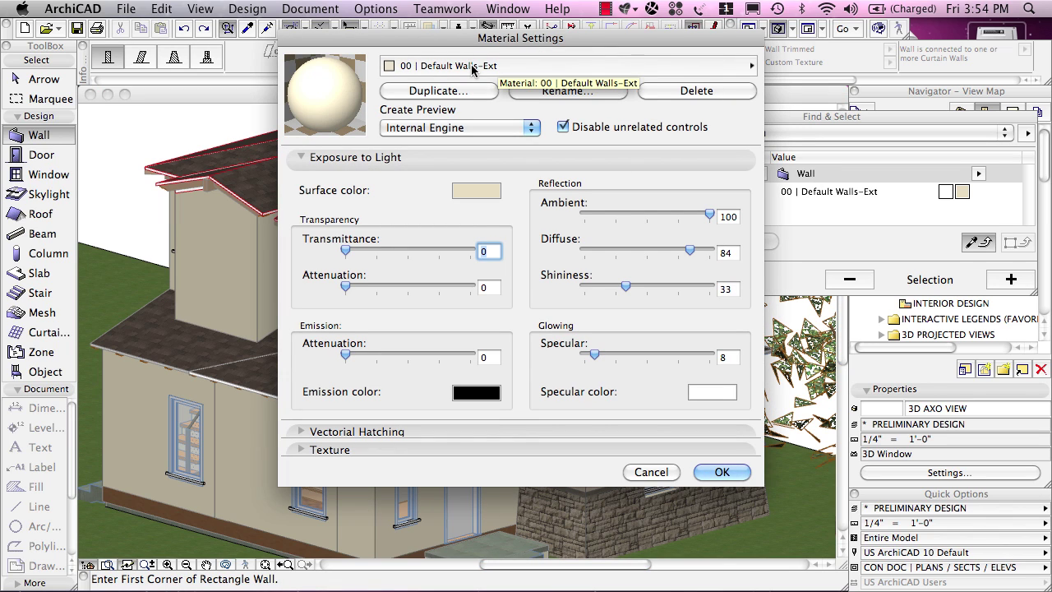
{"action": "left_click", "coordinate": [475, 191]}
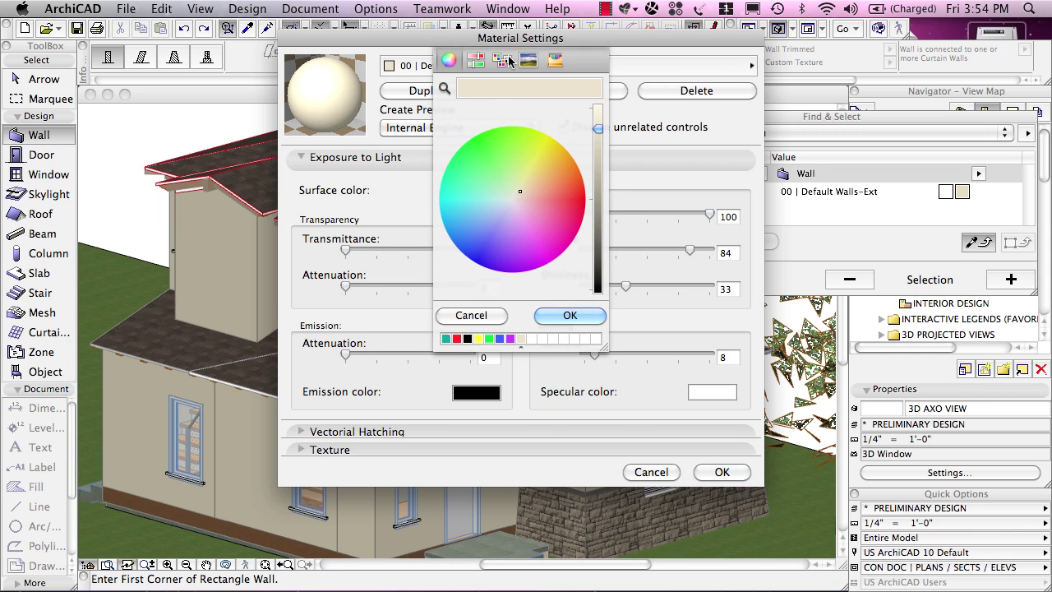
{"action": "left_click_drag", "start_coordinate": [518, 89], "coordinate": [522, 343]}
{"action": "left_click_drag", "start_coordinate": [480, 188], "coordinate": [458, 193]}
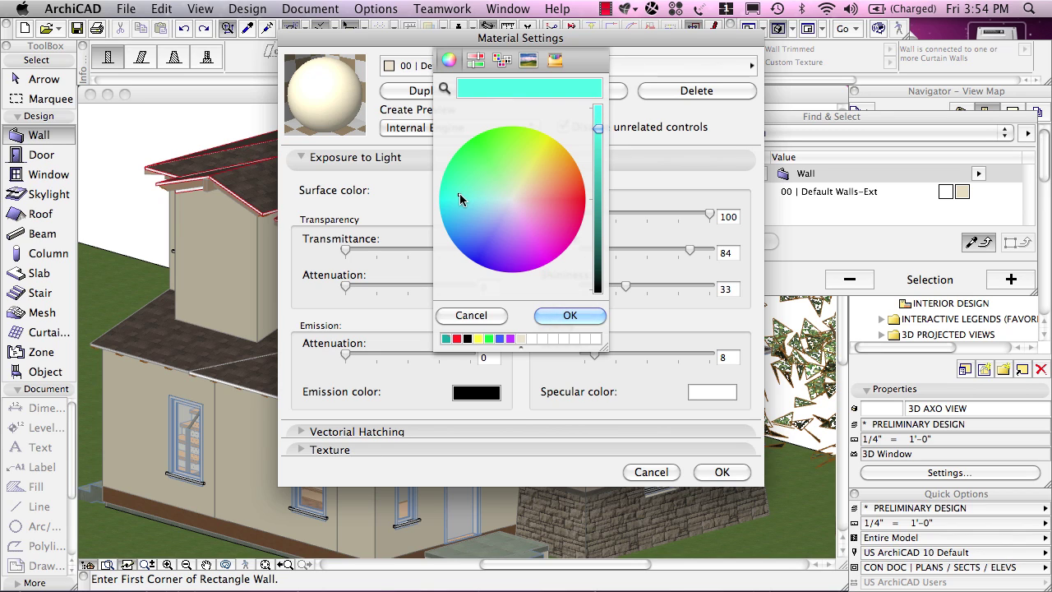
{"action": "left_click_drag", "start_coordinate": [599, 131], "coordinate": [599, 157]}
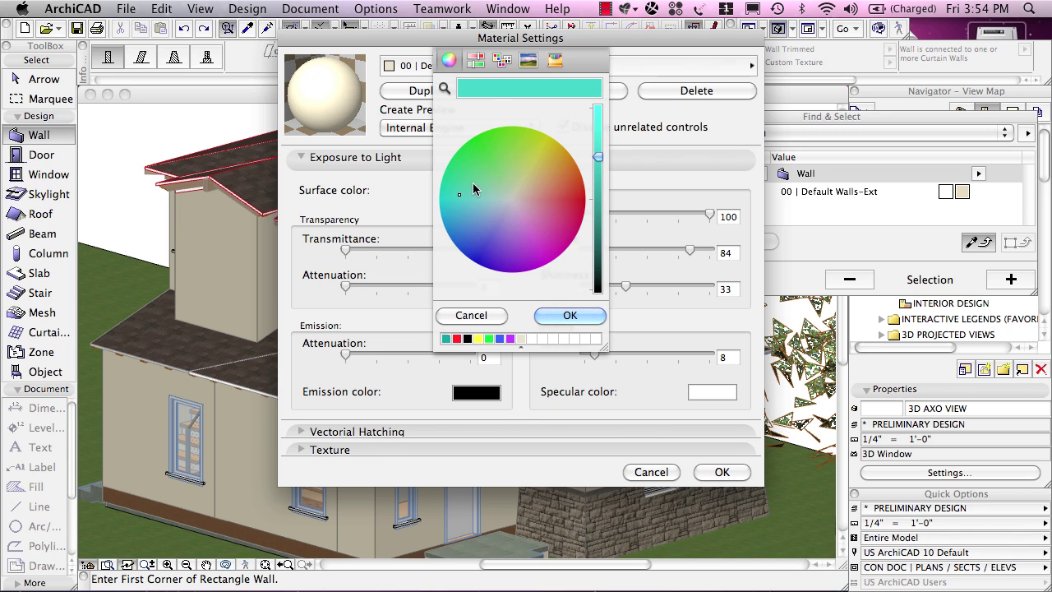
{"action": "left_click_drag", "start_coordinate": [461, 194], "coordinate": [484, 196]}
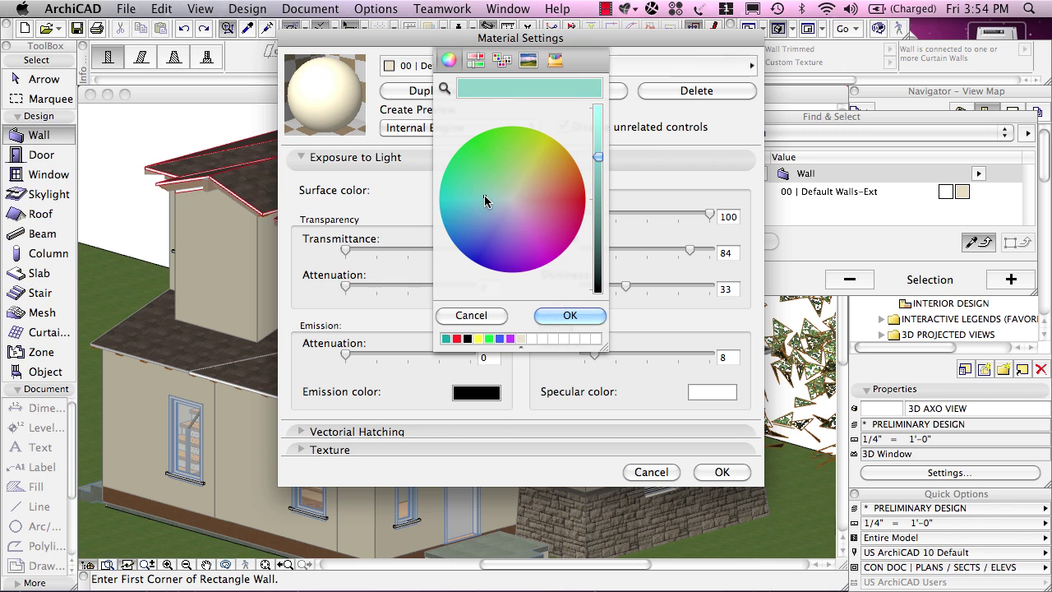
{"action": "left_click", "coordinate": [559, 316]}
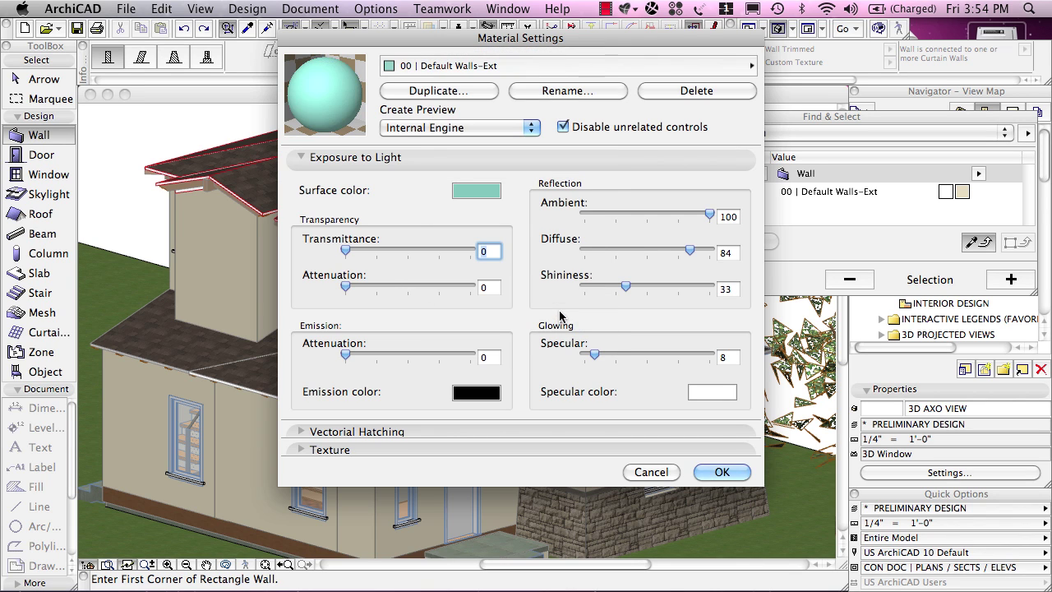
{"action": "left_click", "coordinate": [711, 471]}
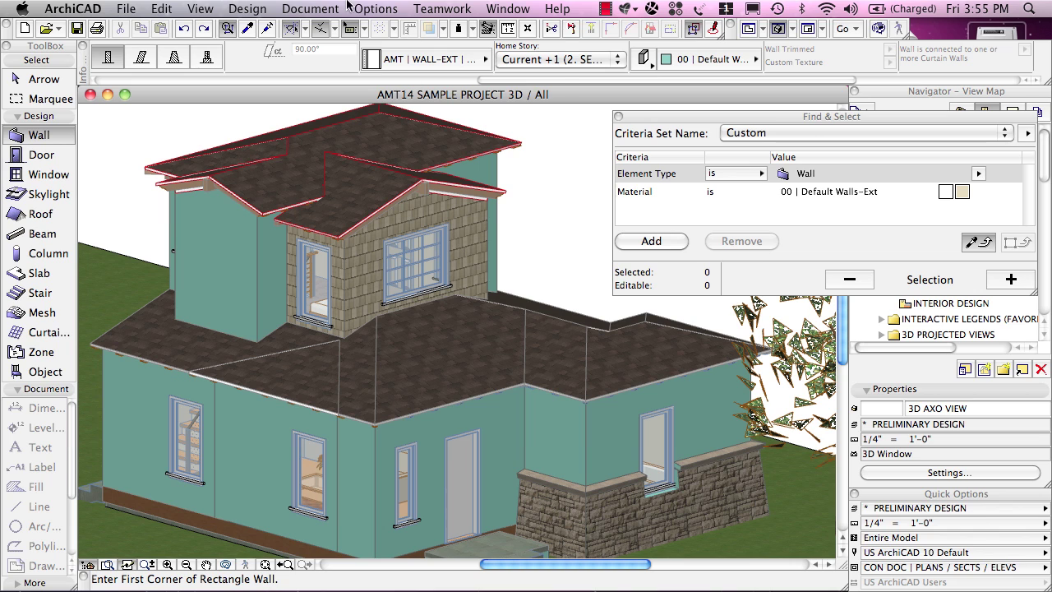
- Change the 00 | Default Walls-Ext surface colour back to light beige
{"action": "left_click", "coordinate": [373, 10]}
{"action": "mouse_move", "coordinate": [387, 29]}
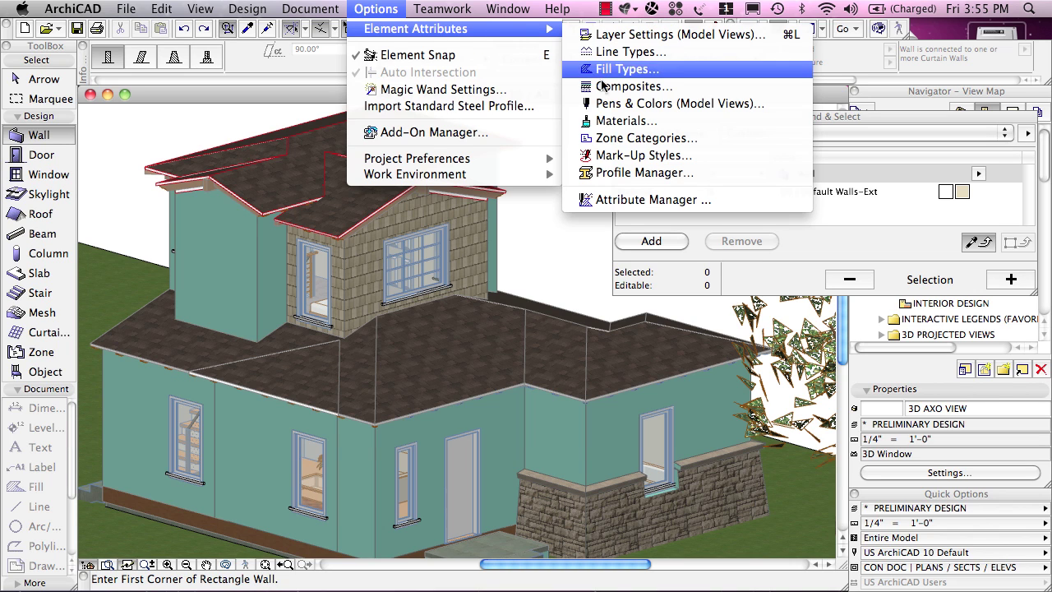
{"action": "left_click", "coordinate": [616, 121]}
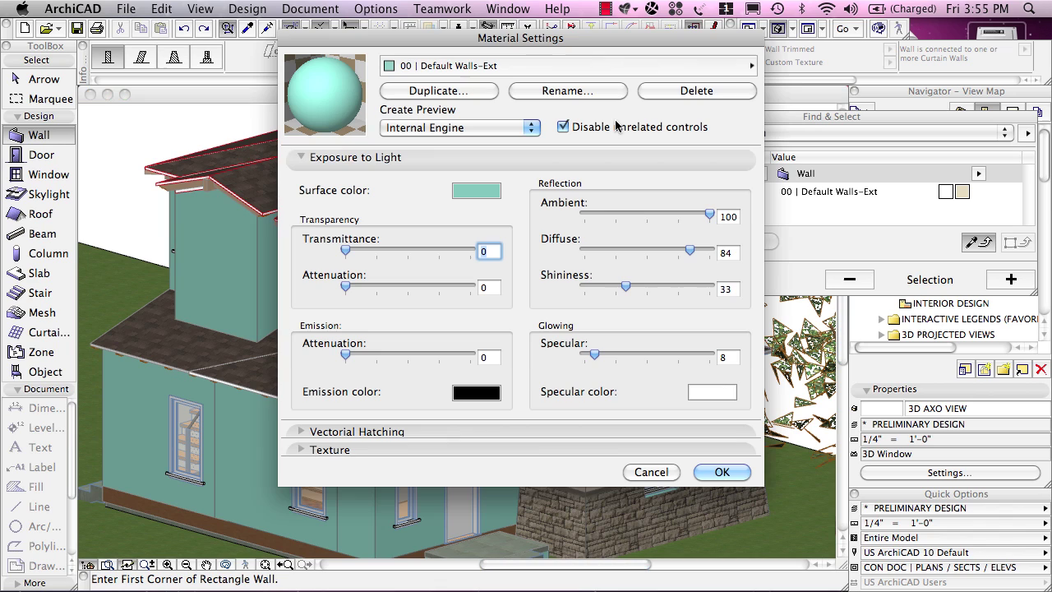
{"action": "left_click", "coordinate": [471, 195]}
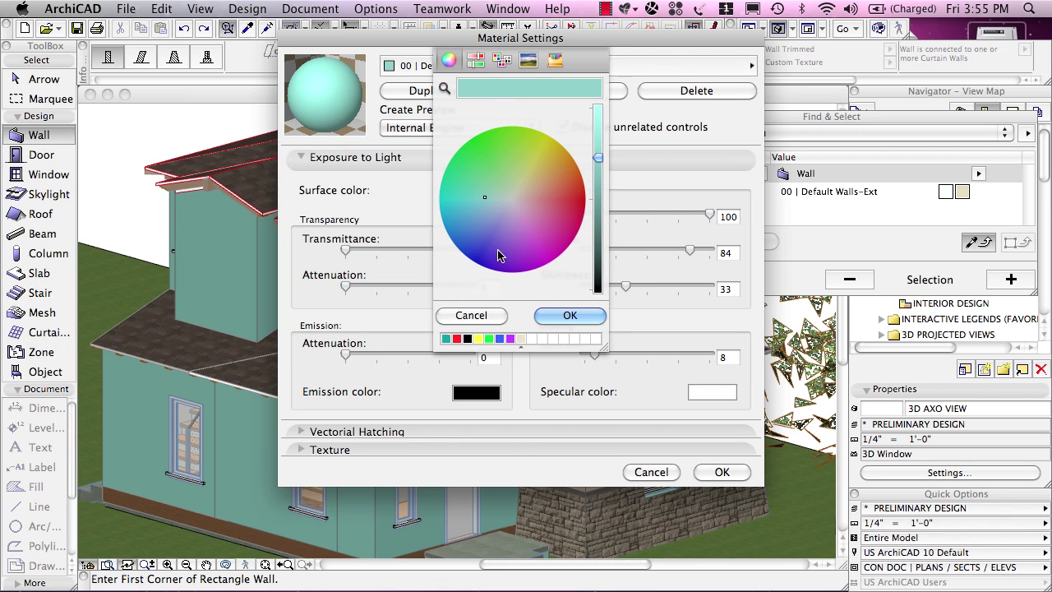
{"action": "left_click", "coordinate": [520, 338]}
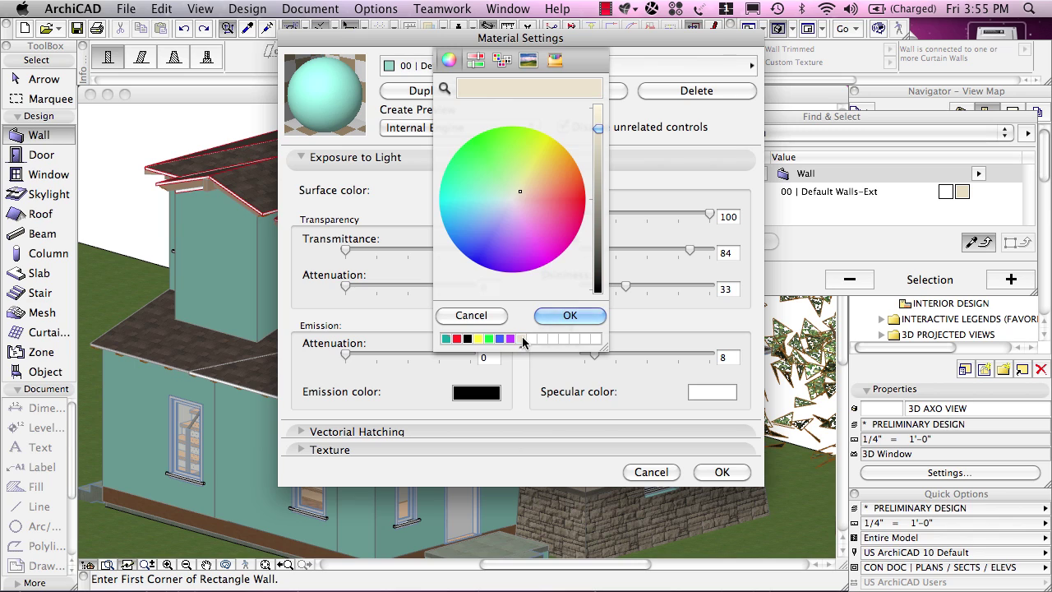
{"action": "left_click", "coordinate": [569, 315]}
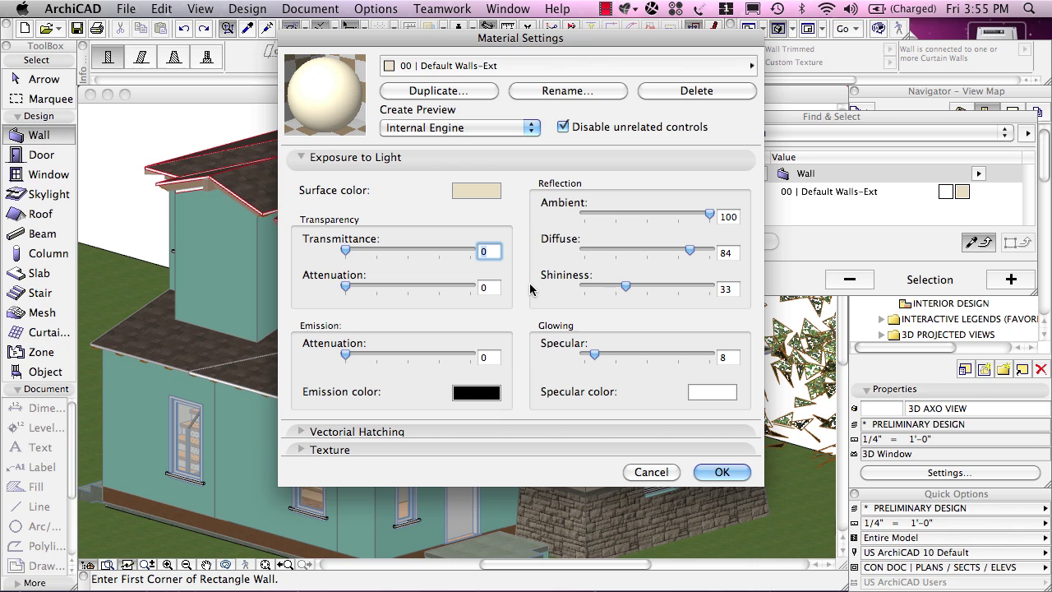
{"action": "left_click", "coordinate": [722, 471]}
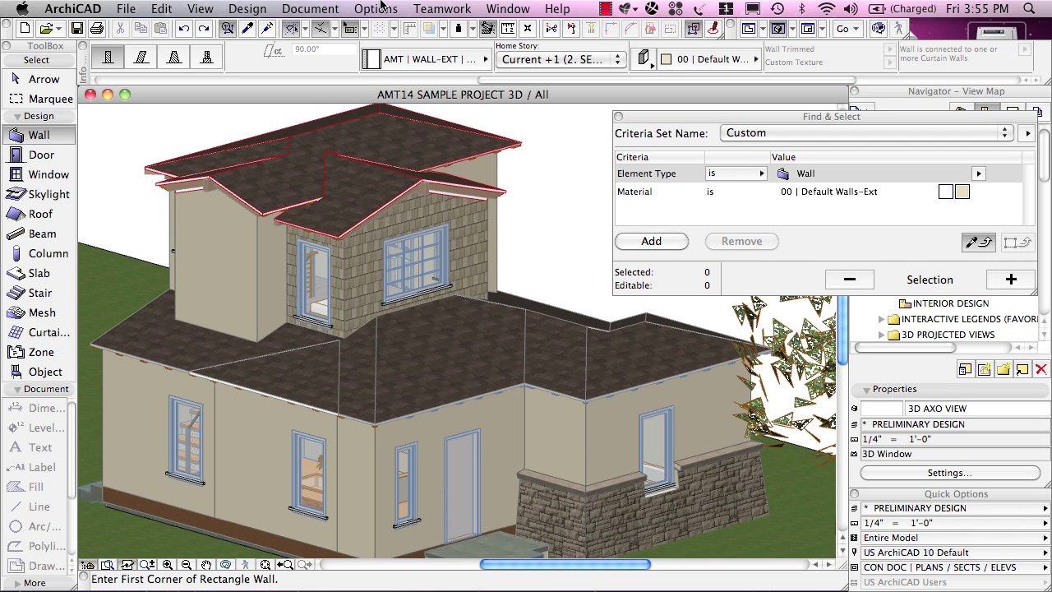
- Open the Attribute Manager on the project's Materials, sorted by name
{"action": "left_click", "coordinate": [375, 8]}
{"action": "mouse_move", "coordinate": [460, 28]}
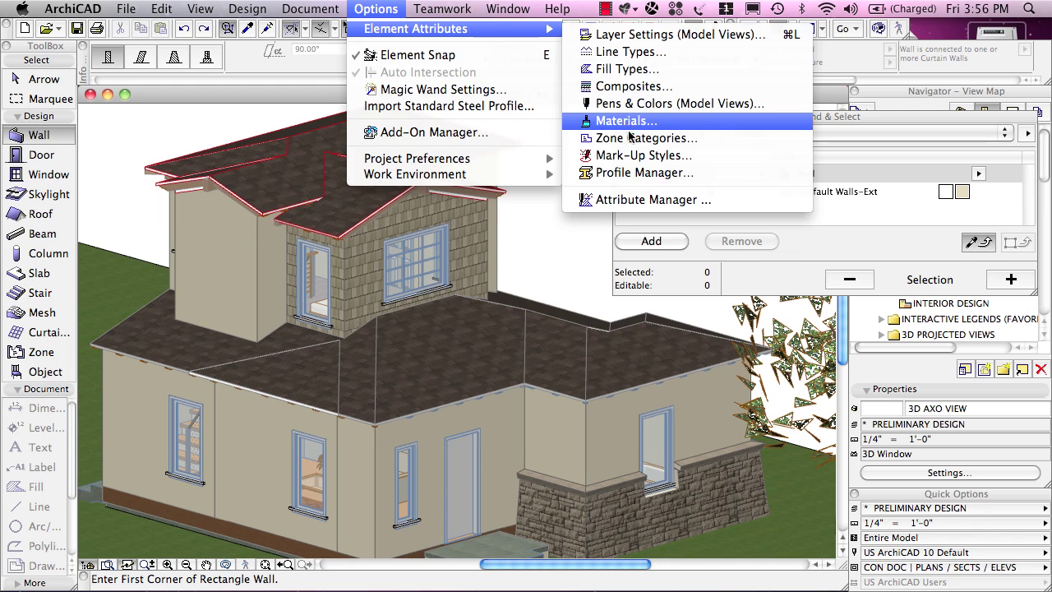
{"action": "left_click", "coordinate": [633, 200]}
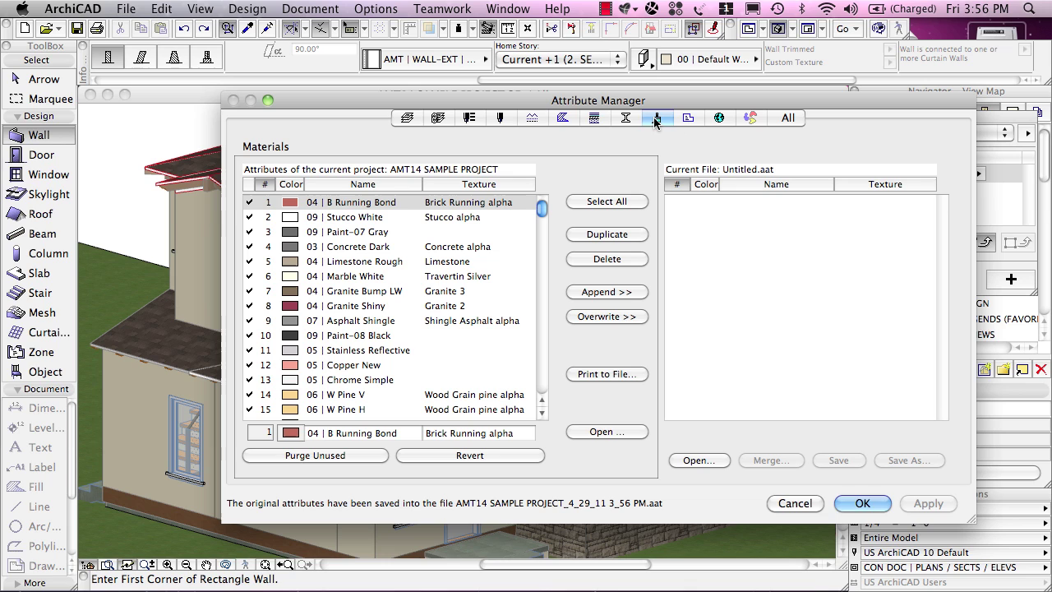
{"action": "left_click", "coordinate": [407, 118]}
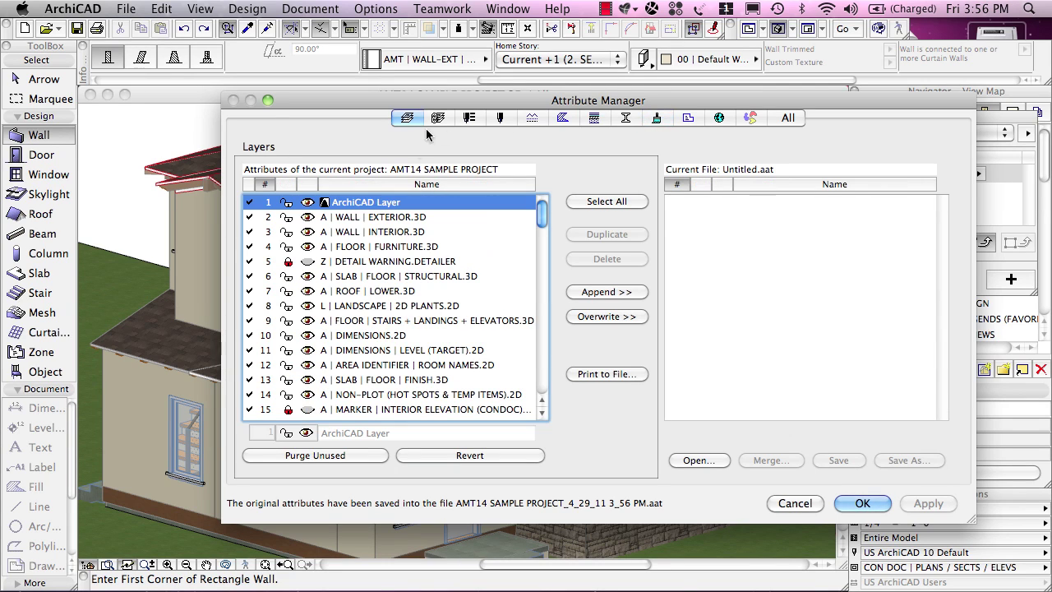
{"action": "left_click", "coordinate": [656, 118]}
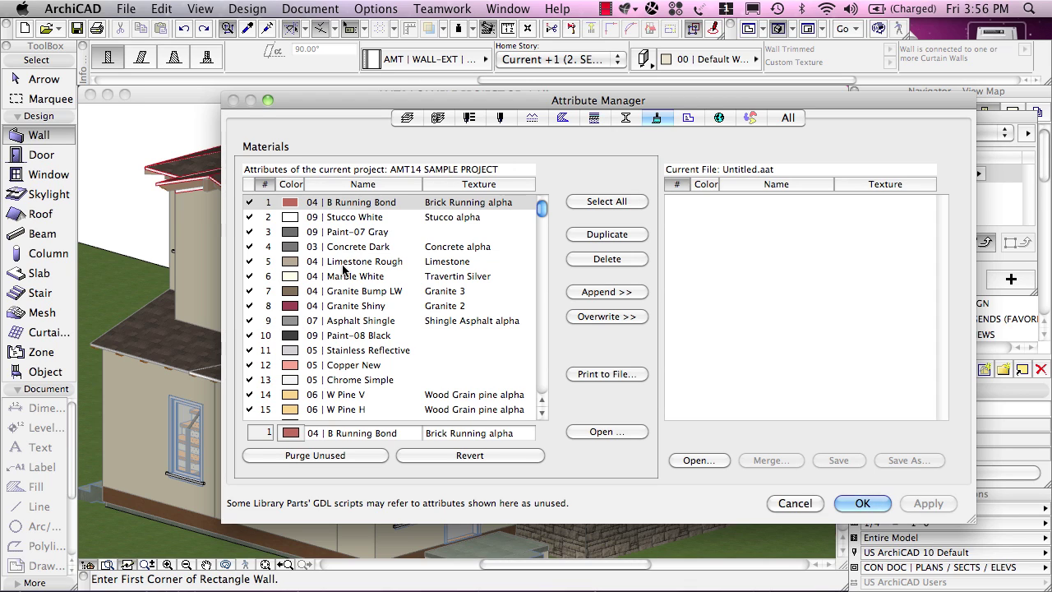
{"action": "left_click", "coordinate": [356, 188]}
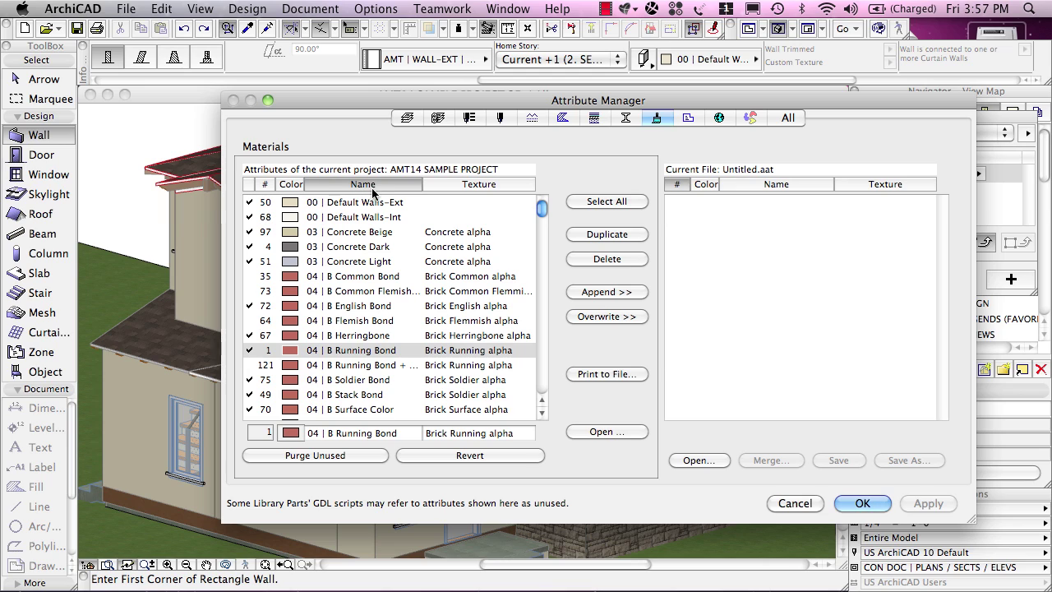
- Copy 00 | Default Walls-Ext and 07 | Cedar Shake into the attribute file with Overwrite
{"action": "left_click", "coordinate": [359, 205]}
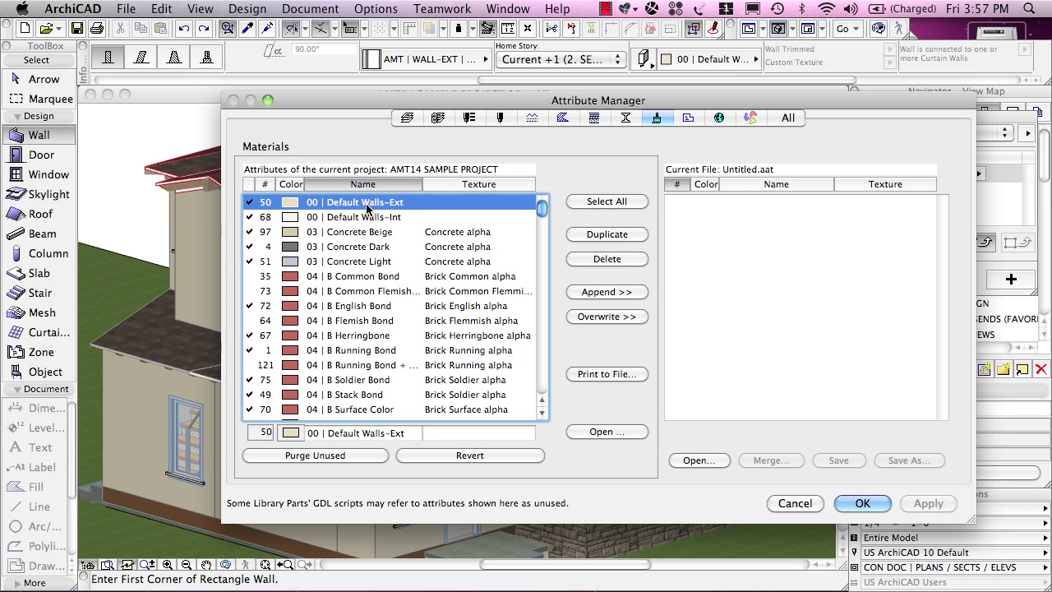
{"action": "left_click", "coordinate": [615, 316]}
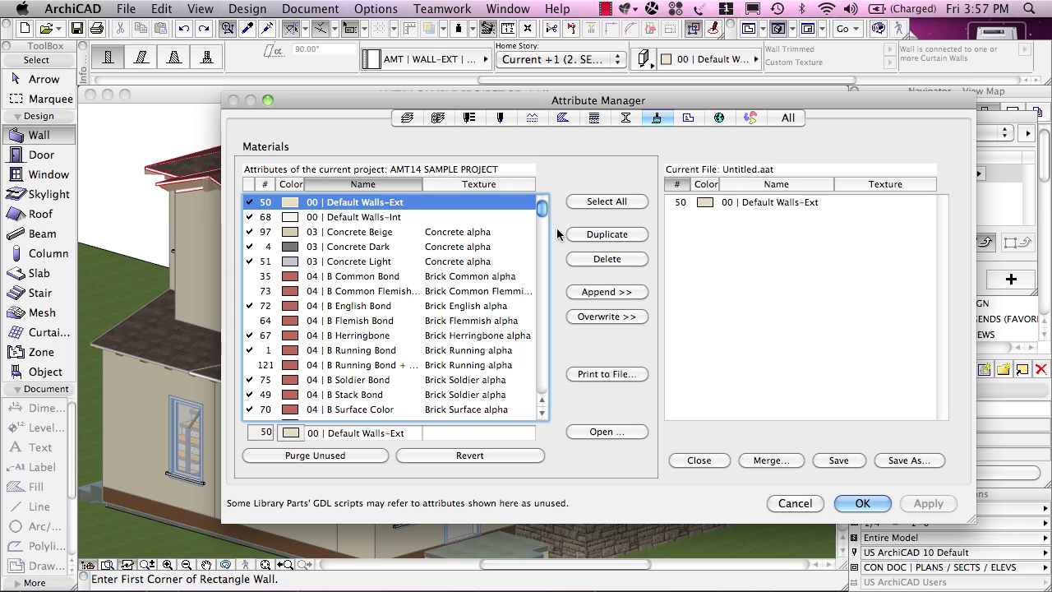
{"action": "mouse_move", "coordinate": [544, 212]}
{"action": "left_mouse_down"}
{"action": "mouse_move", "coordinate": [534, 281]}
{"action": "mouse_move", "coordinate": [534, 265]}
{"action": "left_mouse_up"}
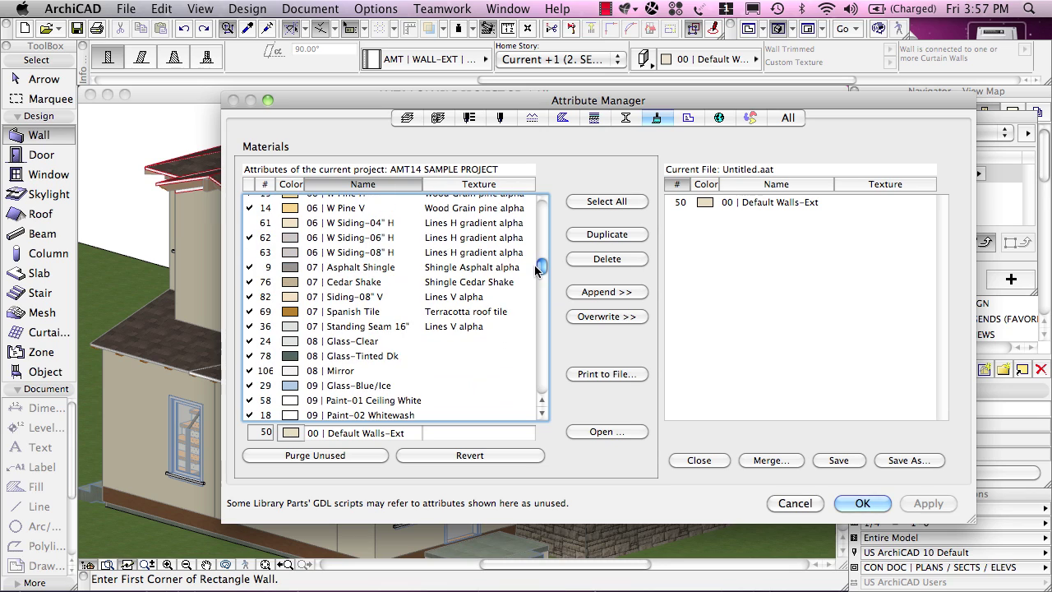
{"action": "left_click", "coordinate": [358, 284]}
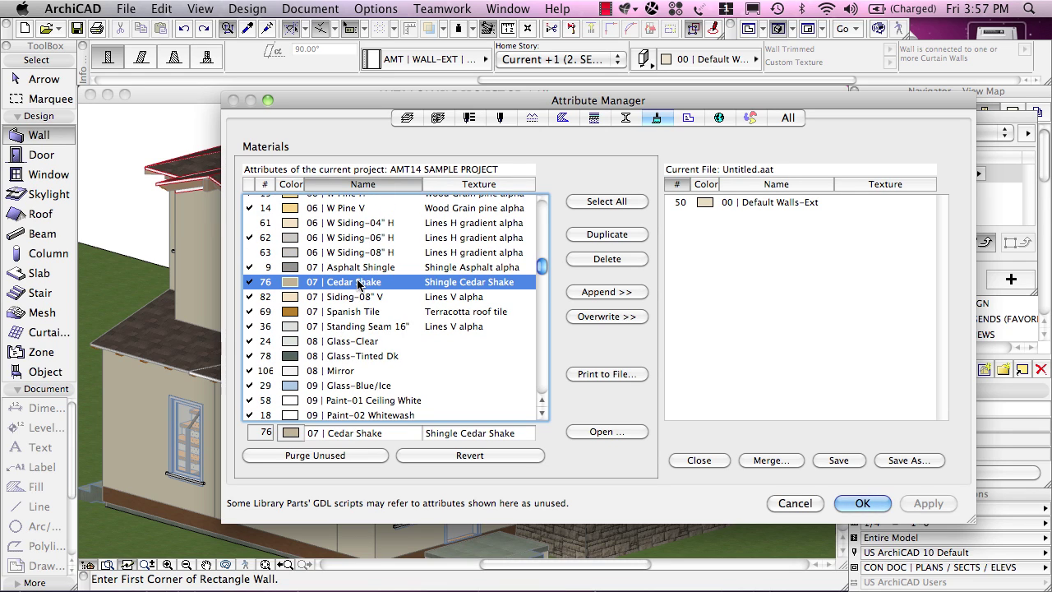
{"action": "left_click", "coordinate": [608, 316]}
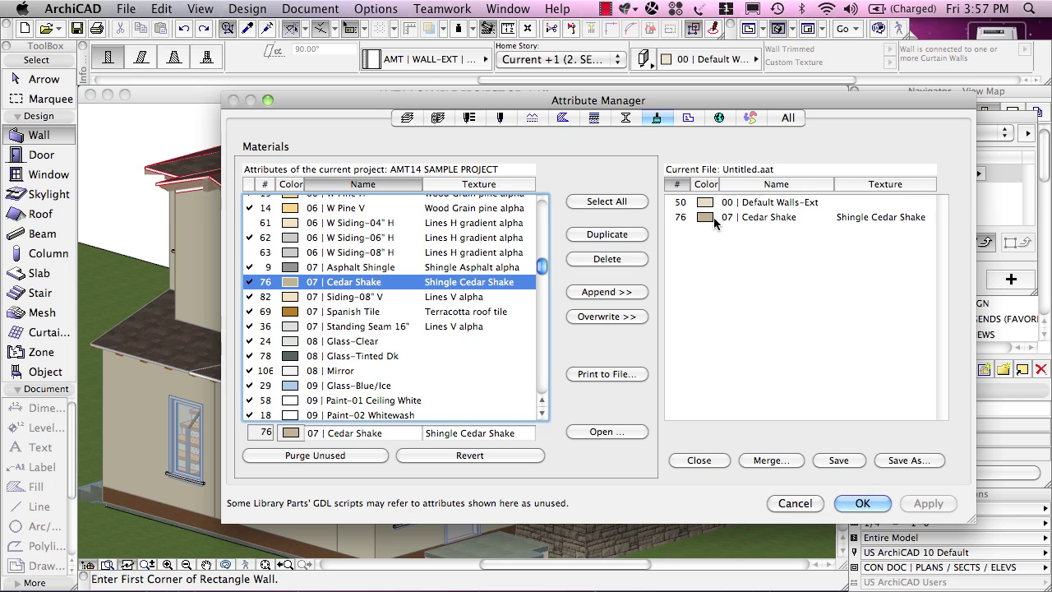
- Save the attribute file over Material Scheme 1.aat and apply its materials to the project
{"action": "left_click", "coordinate": [839, 461]}
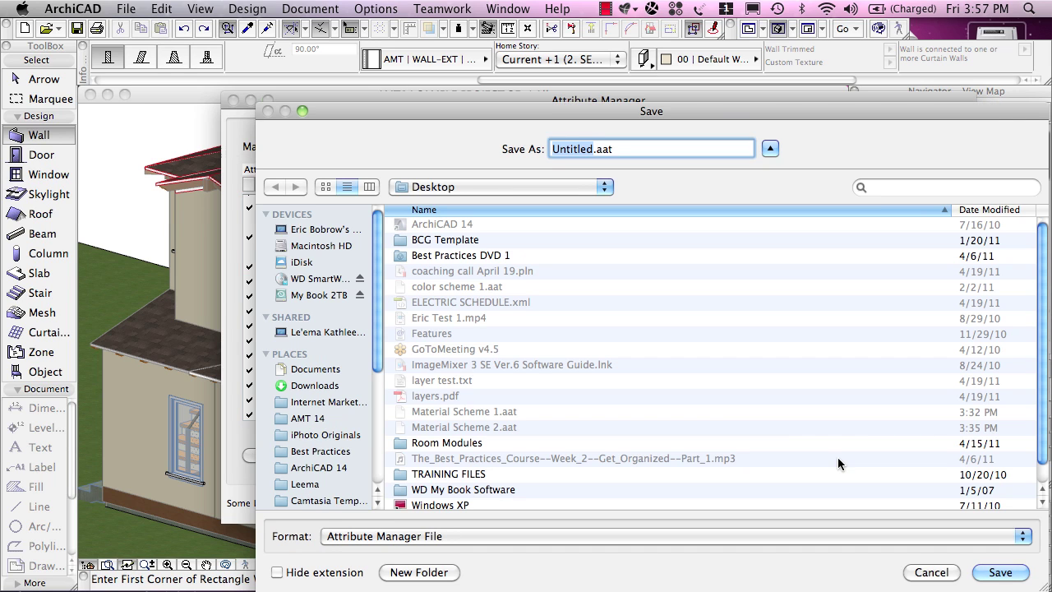
{"action": "left_click", "coordinate": [440, 415]}
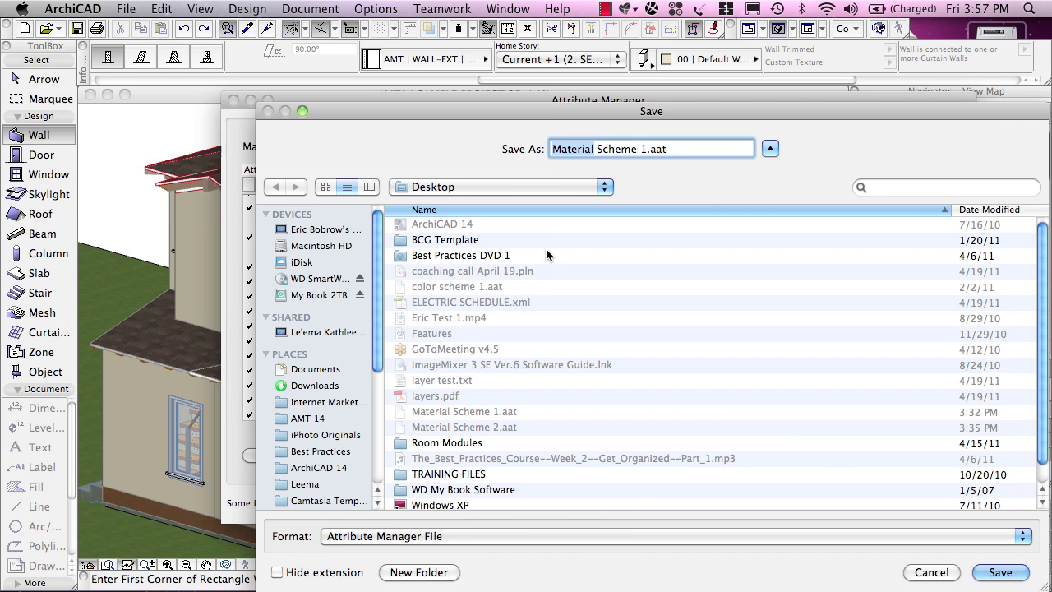
{"action": "left_click", "coordinate": [646, 149]}
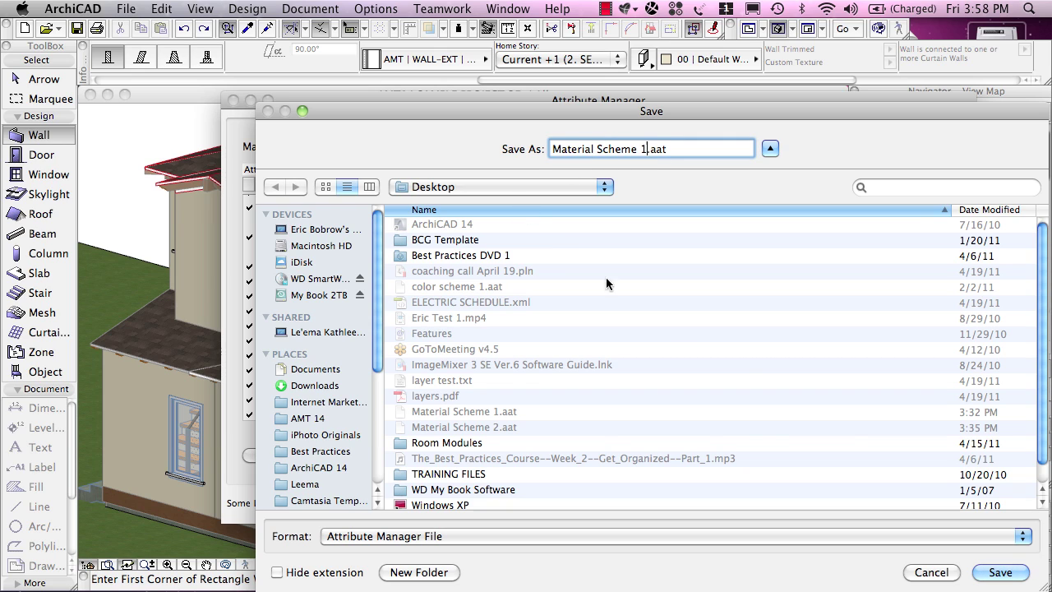
{"action": "left_click", "coordinate": [1011, 576]}
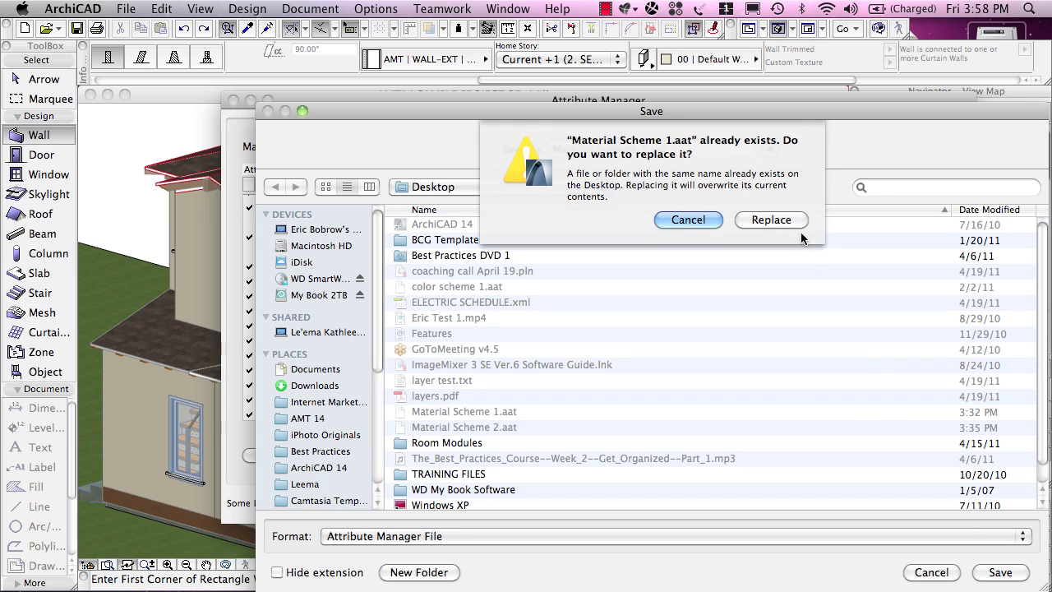
{"action": "left_click", "coordinate": [778, 218]}
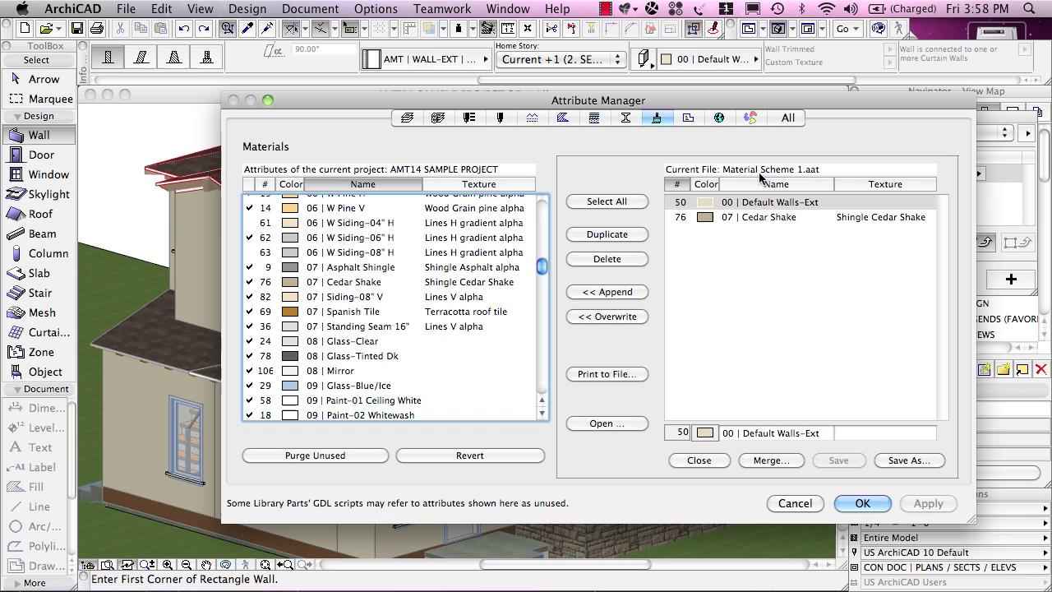
{"action": "left_click", "coordinate": [863, 503]}
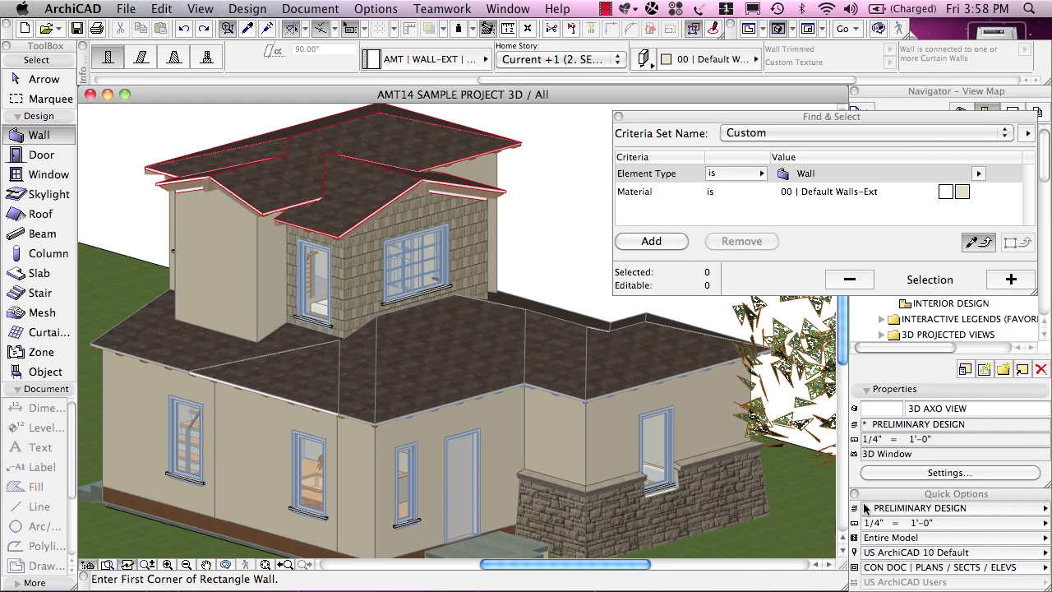
- Close Find & Select and give 00 | Default Walls-Ext a pale green surface colour
{"action": "left_click", "coordinate": [618, 117]}
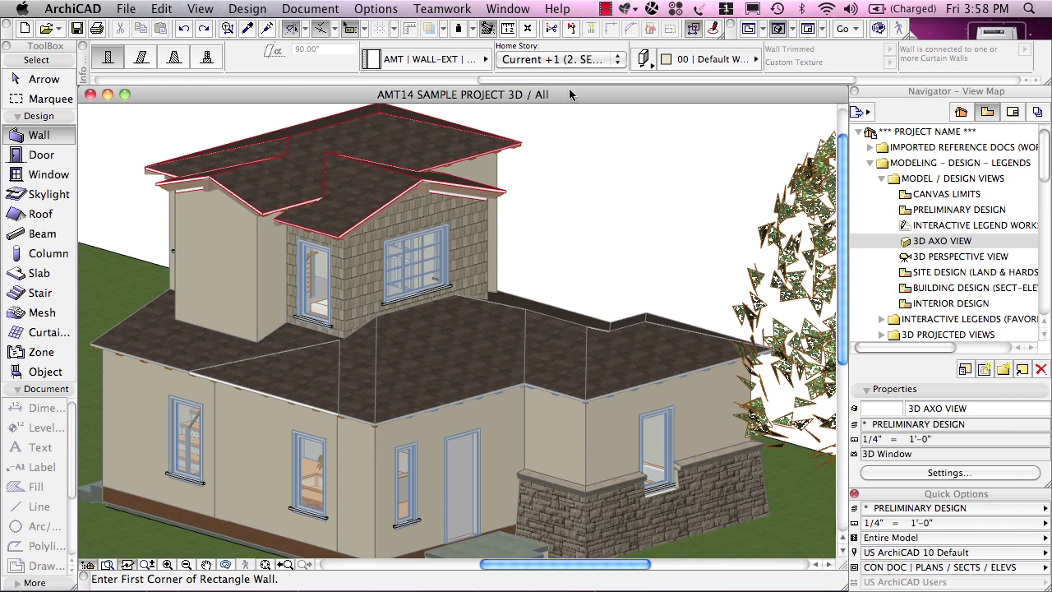
{"action": "left_click", "coordinate": [391, 8]}
{"action": "mouse_move", "coordinate": [384, 29]}
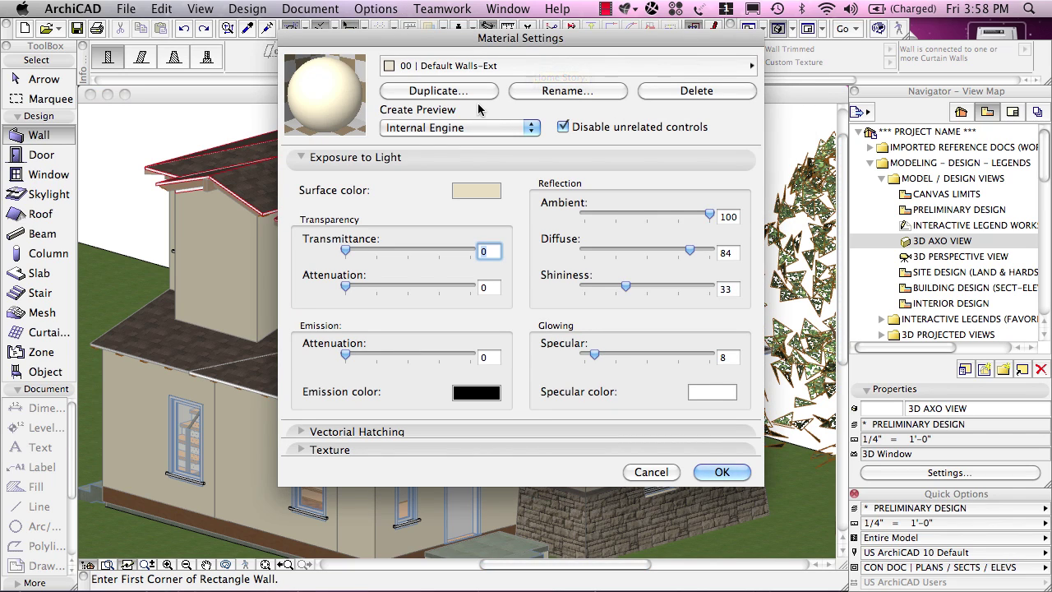
{"action": "left_click", "coordinate": [475, 193]}
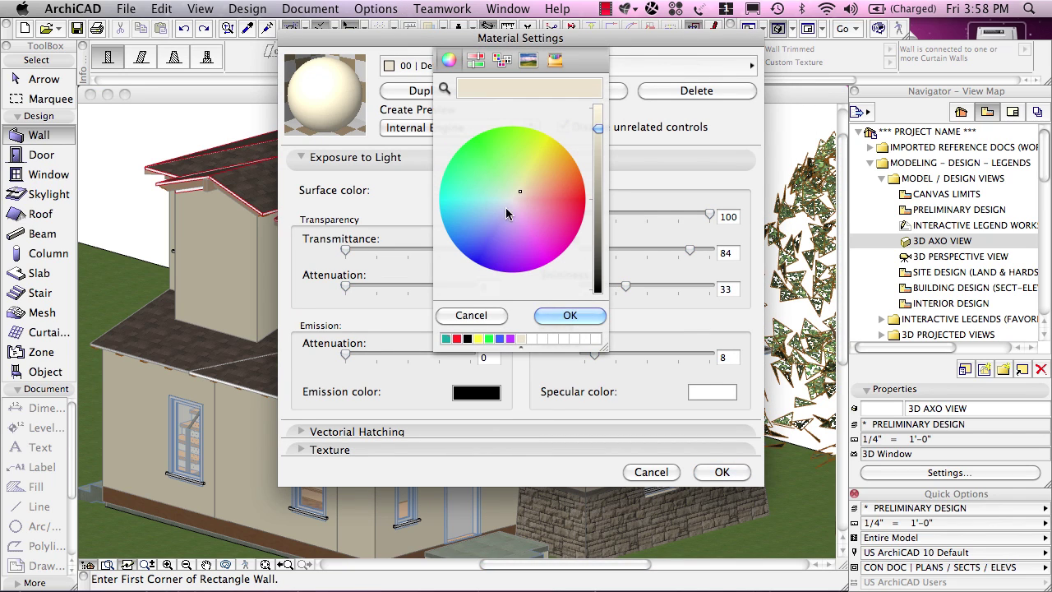
{"action": "left_click", "coordinate": [512, 220]}
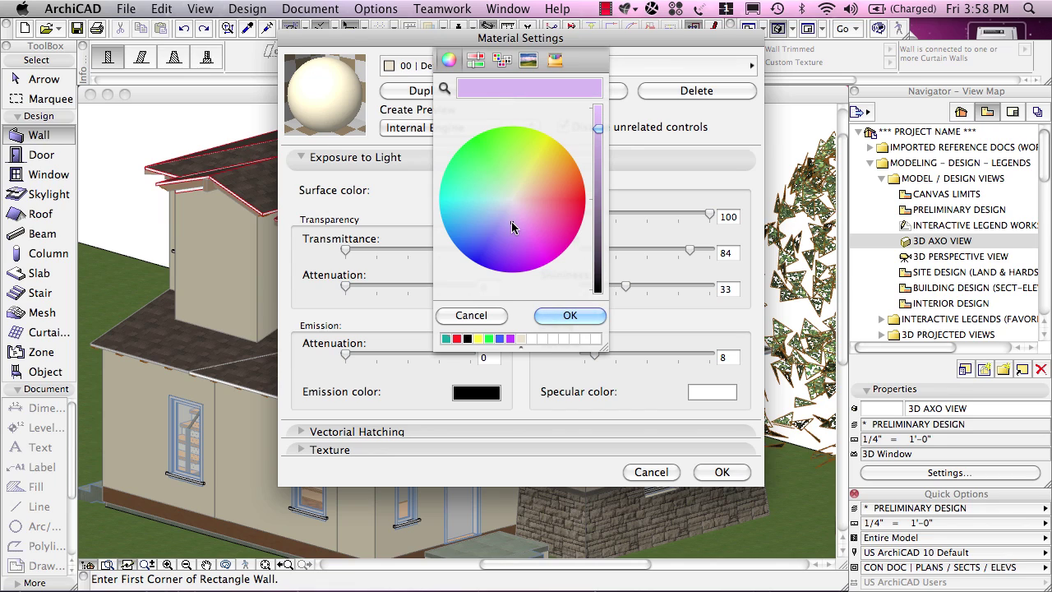
{"action": "left_click", "coordinate": [499, 213]}
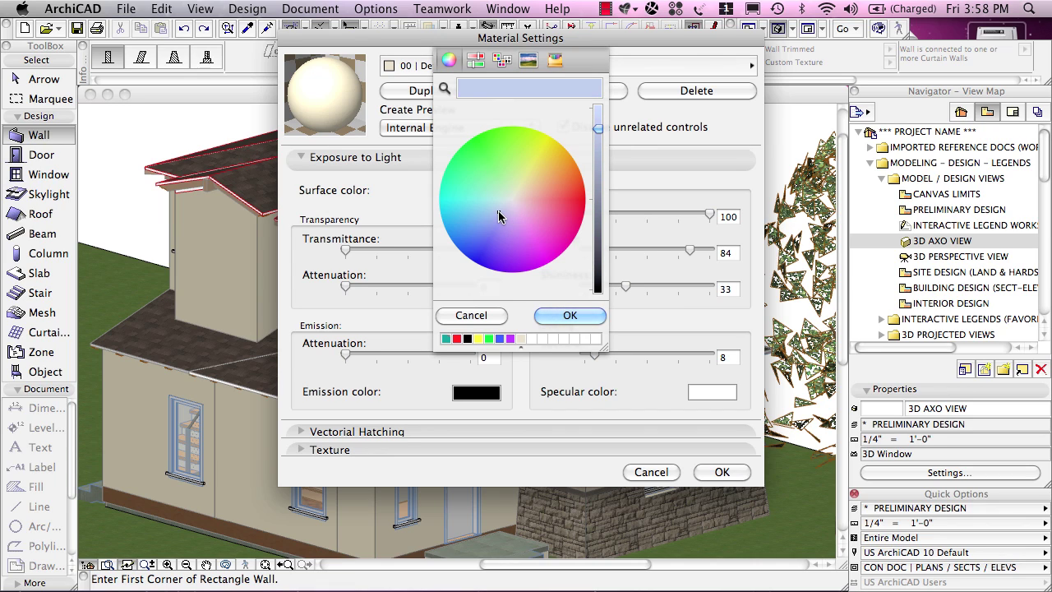
{"action": "mouse_move", "coordinate": [498, 211]}
{"action": "left_mouse_down"}
{"action": "mouse_move", "coordinate": [514, 194]}
{"action": "mouse_move", "coordinate": [506, 182]}
{"action": "left_mouse_up"}
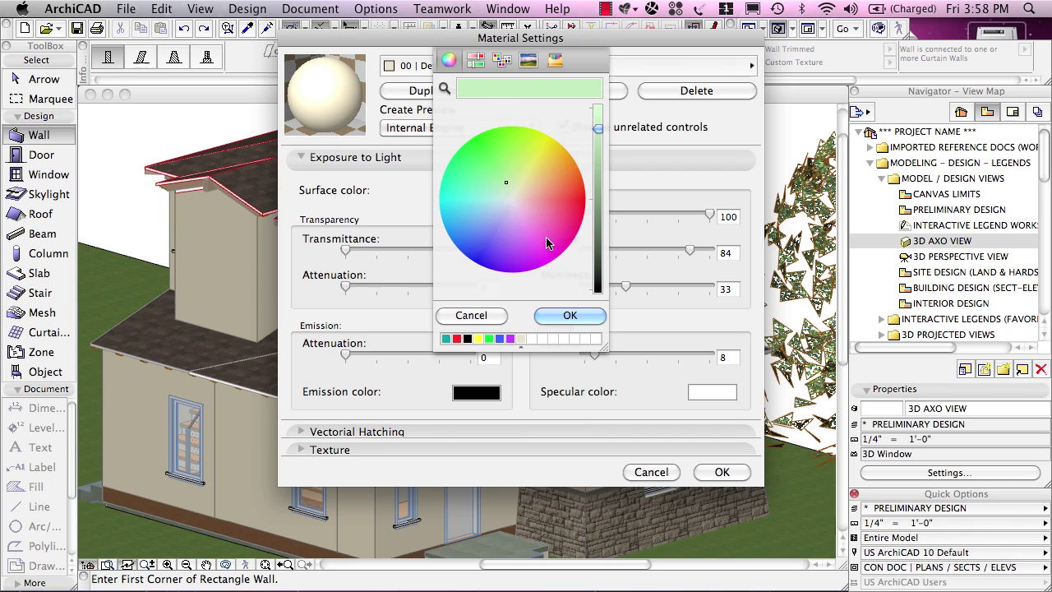
{"action": "left_click", "coordinate": [569, 316]}
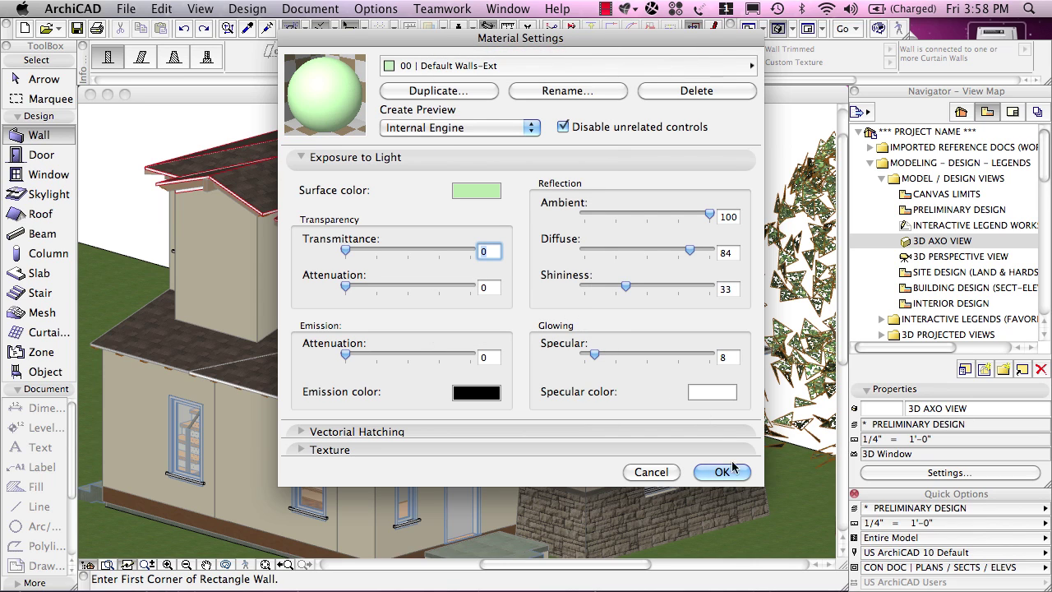
- Switch to the 07 | Cedar Shake material and set its texture to Sandstone.JPG
{"action": "left_click", "coordinate": [604, 59]}
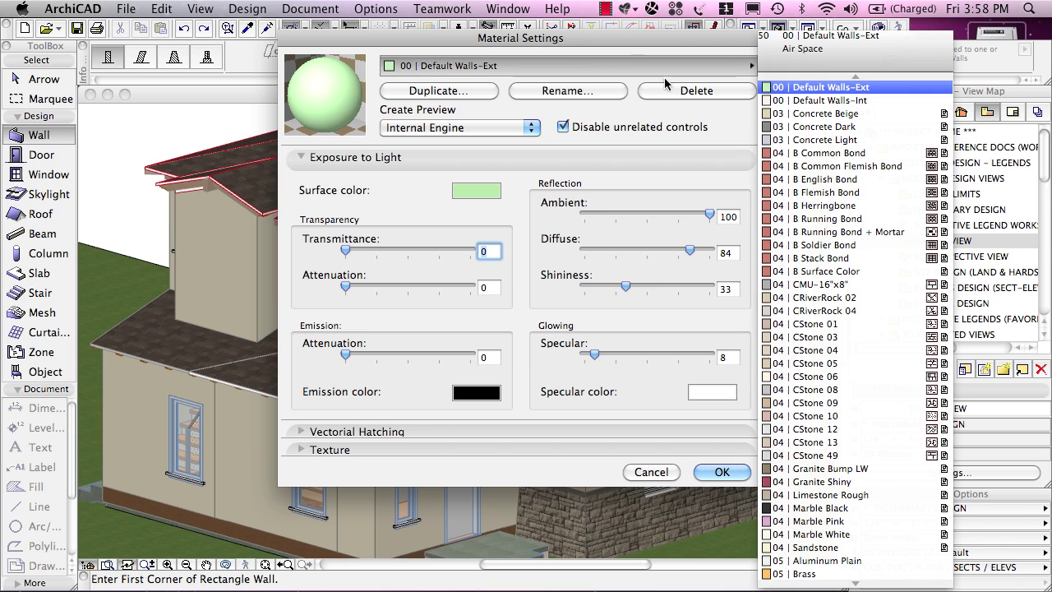
{"action": "scroll", "coordinate": [811, 505], "scroll_direction": "down", "scroll_amount": 9}
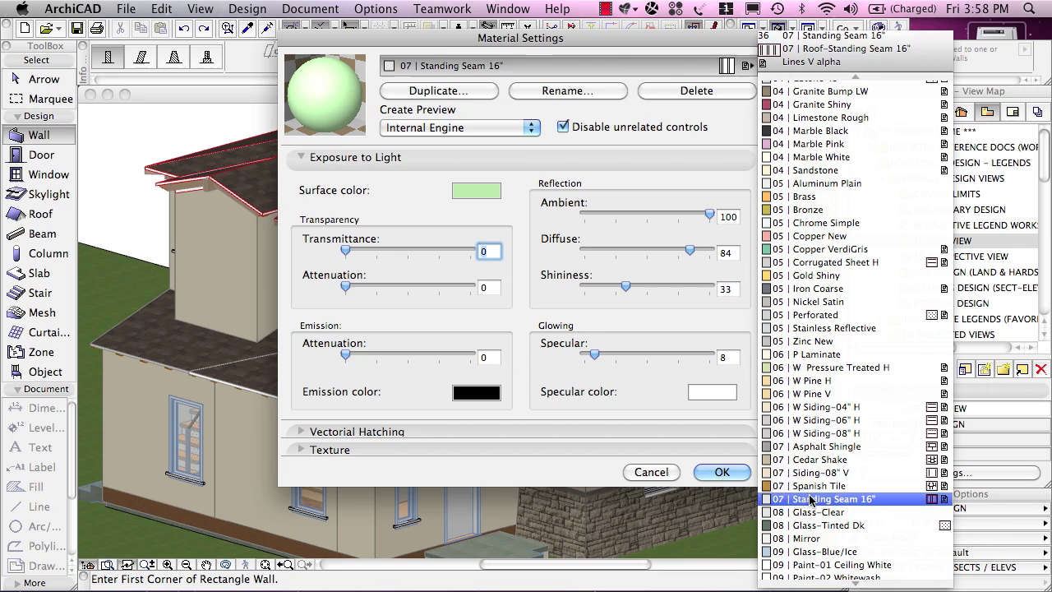
{"action": "left_click", "coordinate": [816, 459]}
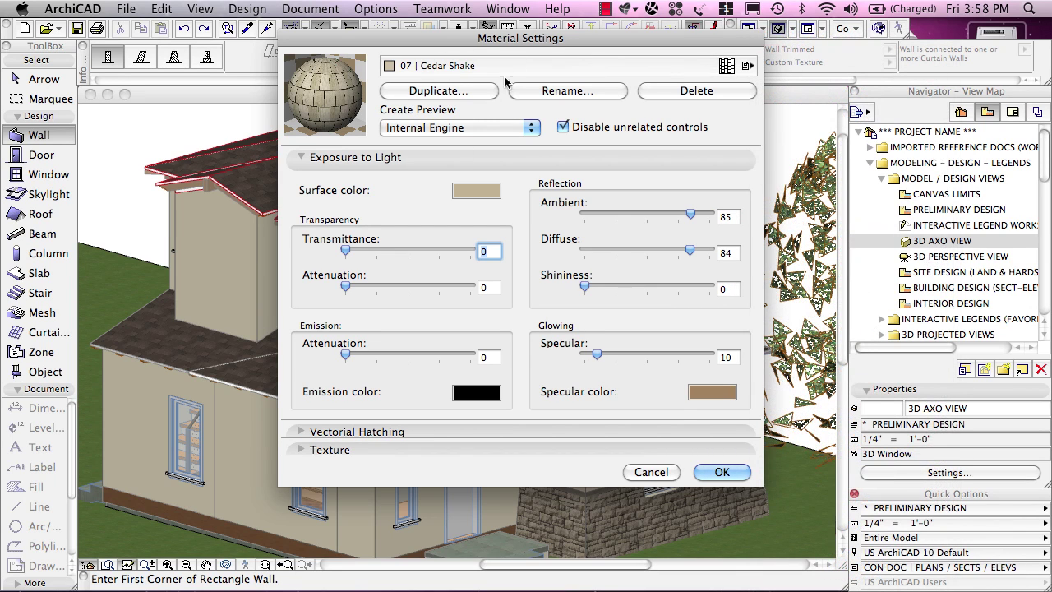
{"action": "left_click", "coordinate": [303, 450]}
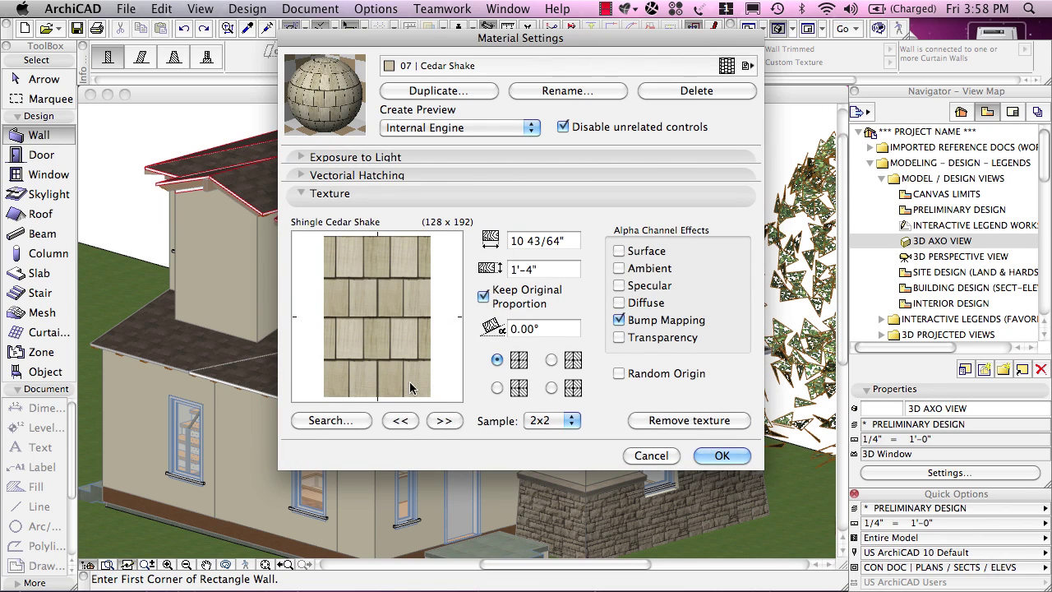
{"action": "left_click", "coordinate": [344, 421]}
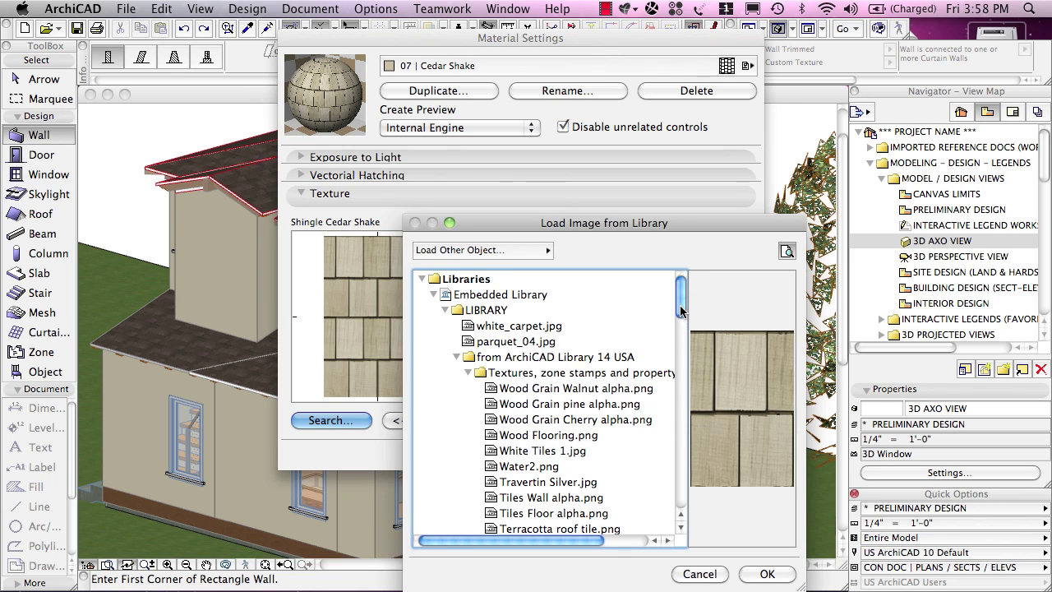
{"action": "left_click_drag", "start_coordinate": [681, 310], "coordinate": [681, 349]}
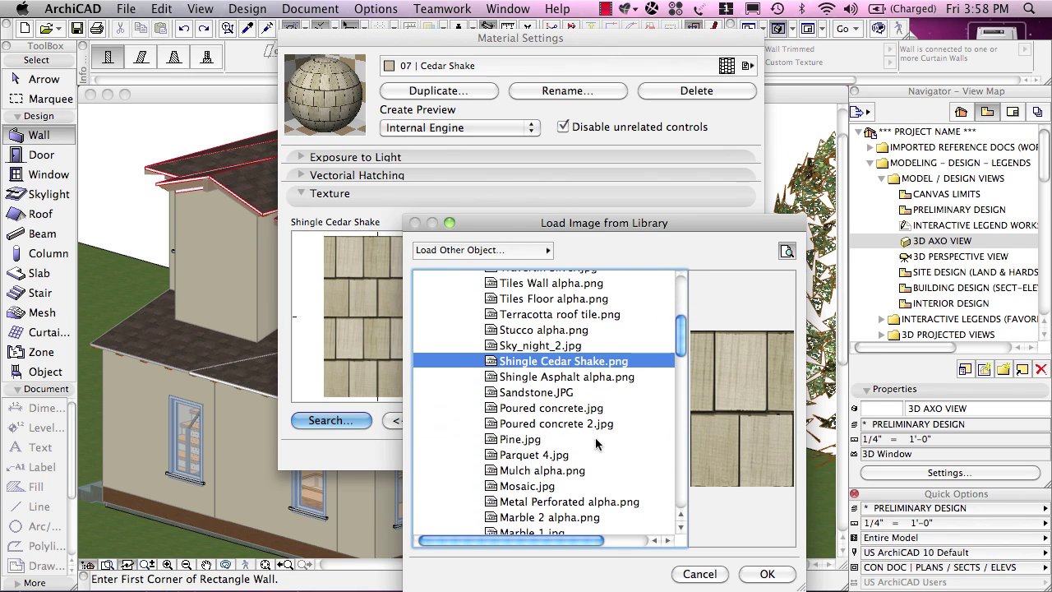
{"action": "left_click", "coordinate": [534, 393]}
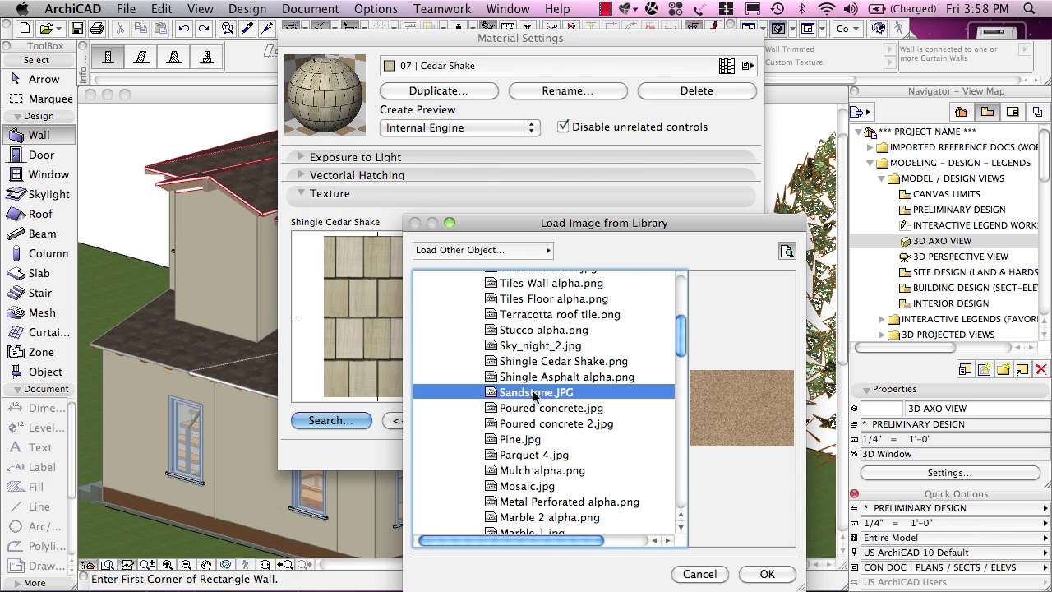
{"action": "left_click", "coordinate": [764, 573]}
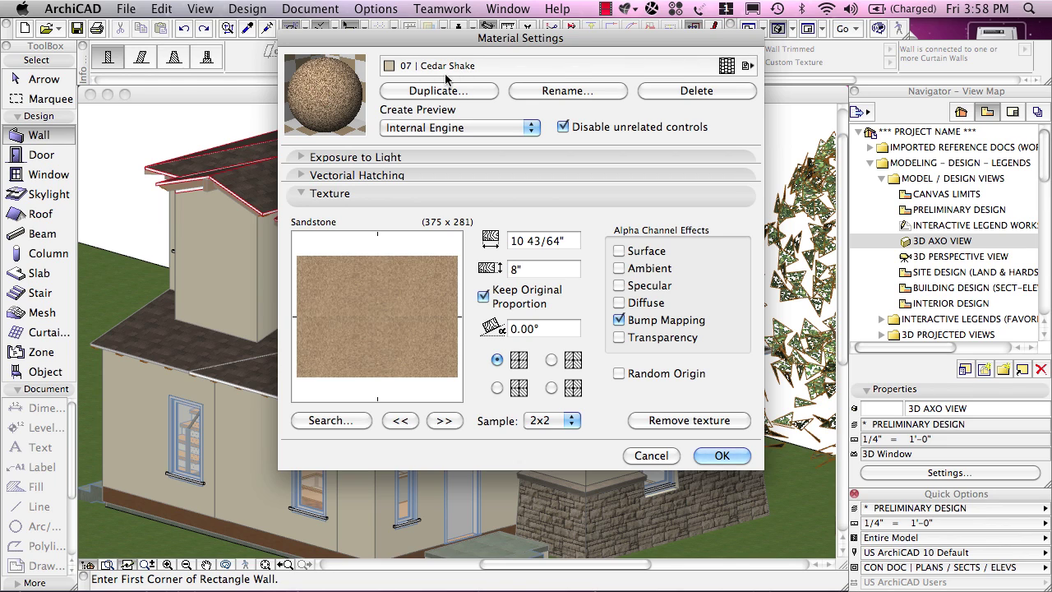
- Rename the Cedar Shake material to 'Wall Accent Color'
{"action": "left_click", "coordinate": [565, 91]}
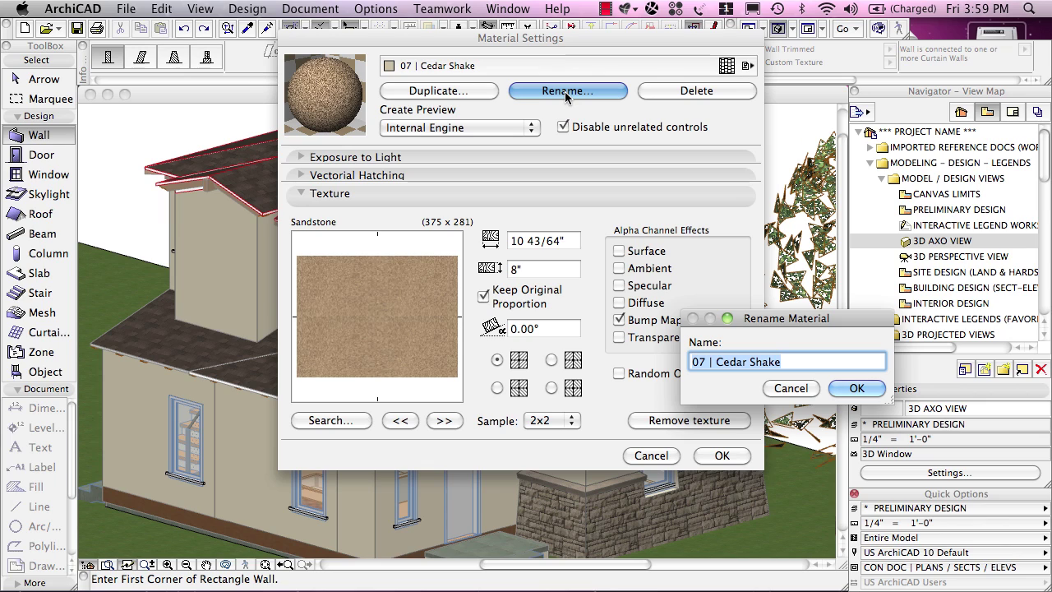
{"action": "type", "text": "Wall Accent Color"}
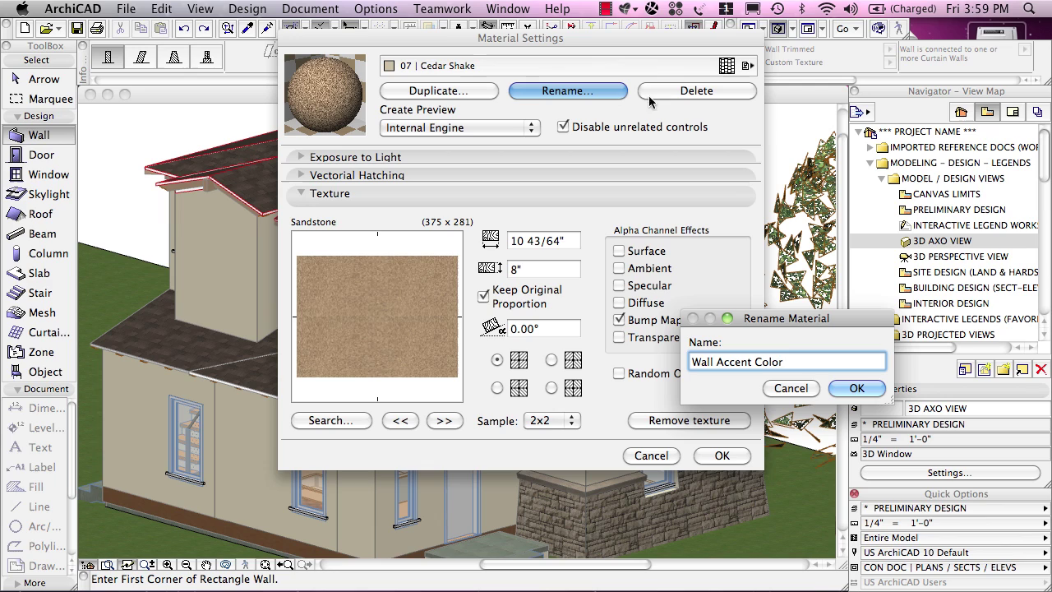
{"action": "left_click", "coordinate": [857, 389]}
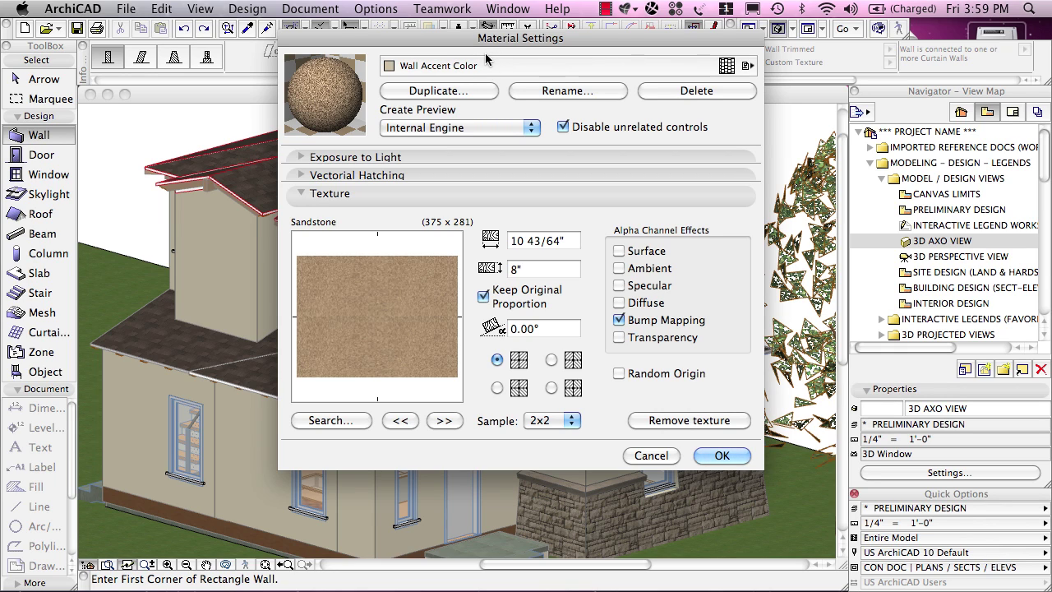
- Apply the material edits and assign Wall Accent Color to the dormer's front wall
{"action": "left_click", "coordinate": [721, 456]}
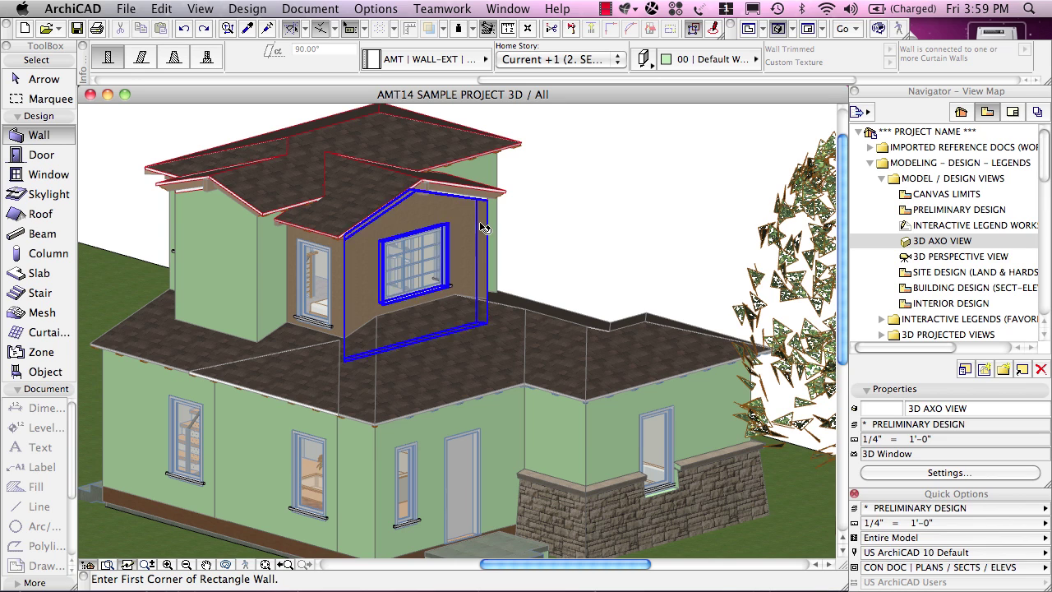
{"action": "left_click", "coordinate": [474, 226], "text": "shift"}
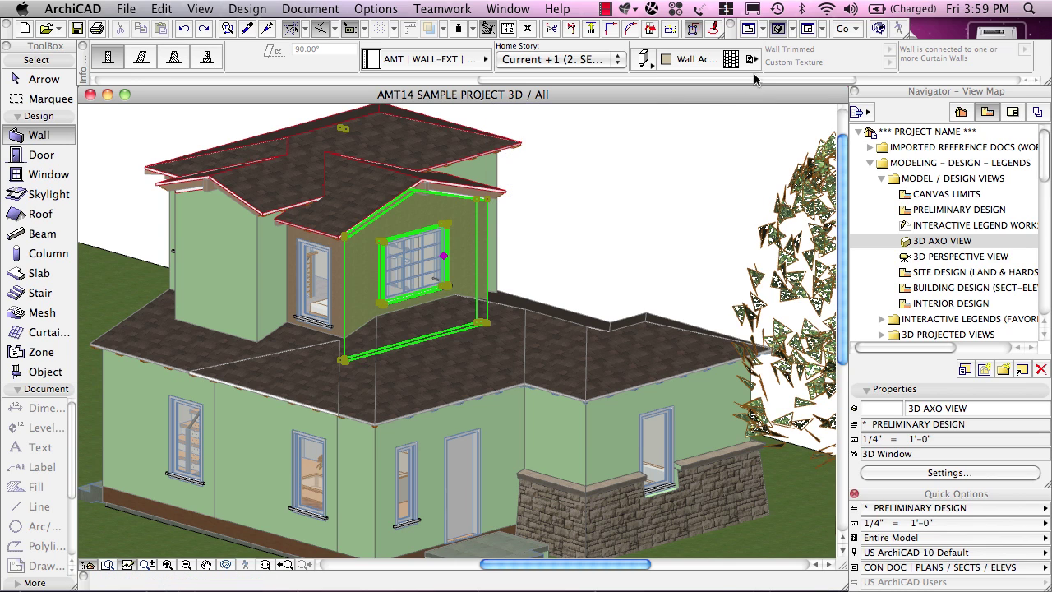
{"action": "left_click", "coordinate": [713, 64]}
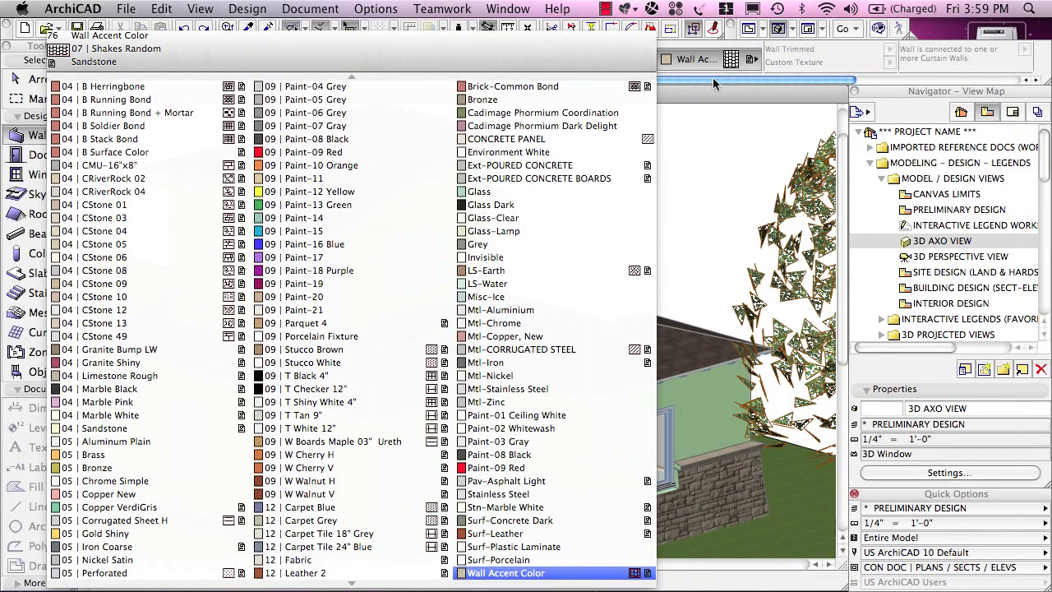
{"action": "left_click", "coordinate": [556, 572]}
{"action": "left_click", "coordinate": [681, 198]}
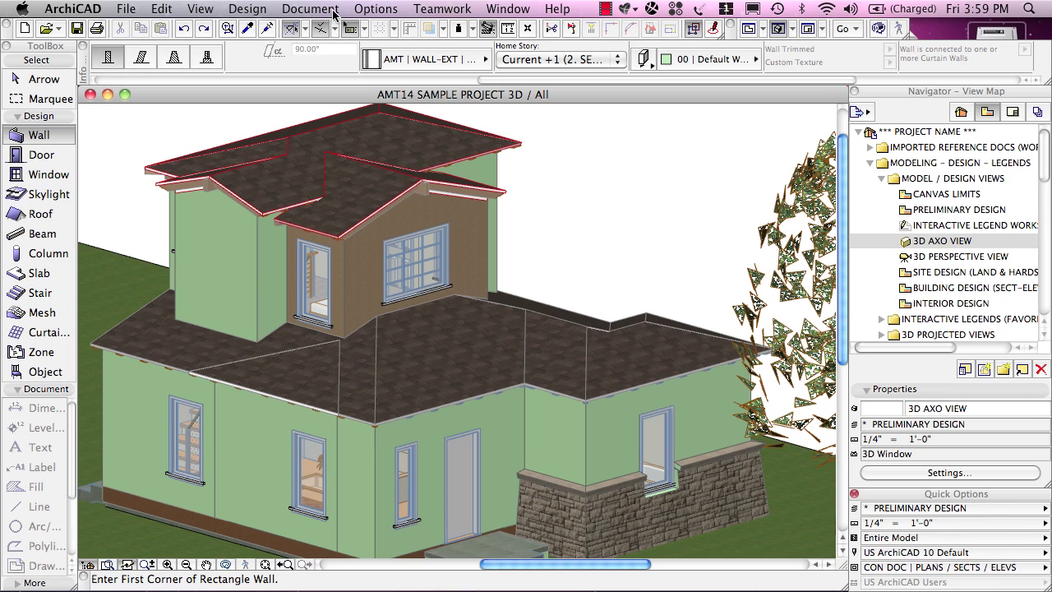
{"action": "left_click", "coordinate": [364, 10]}
{"action": "mouse_move", "coordinate": [368, 30]}
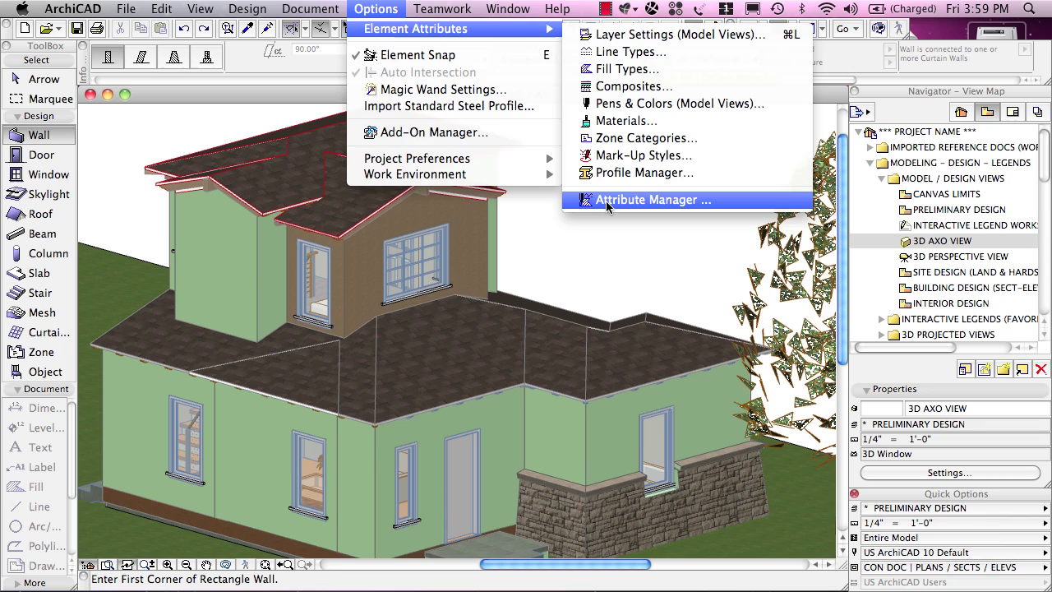
- In the Attribute Manager, copy 00 | Default Walls-Ext and Wall Accent Color into the untitled attribute file
{"action": "left_click", "coordinate": [606, 201]}
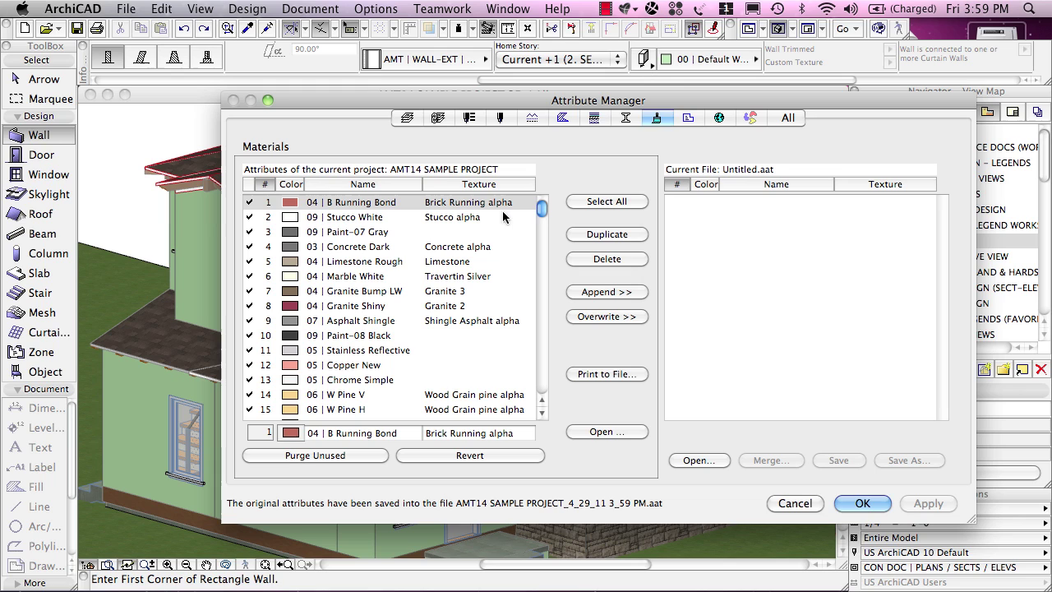
{"action": "left_click", "coordinate": [352, 182]}
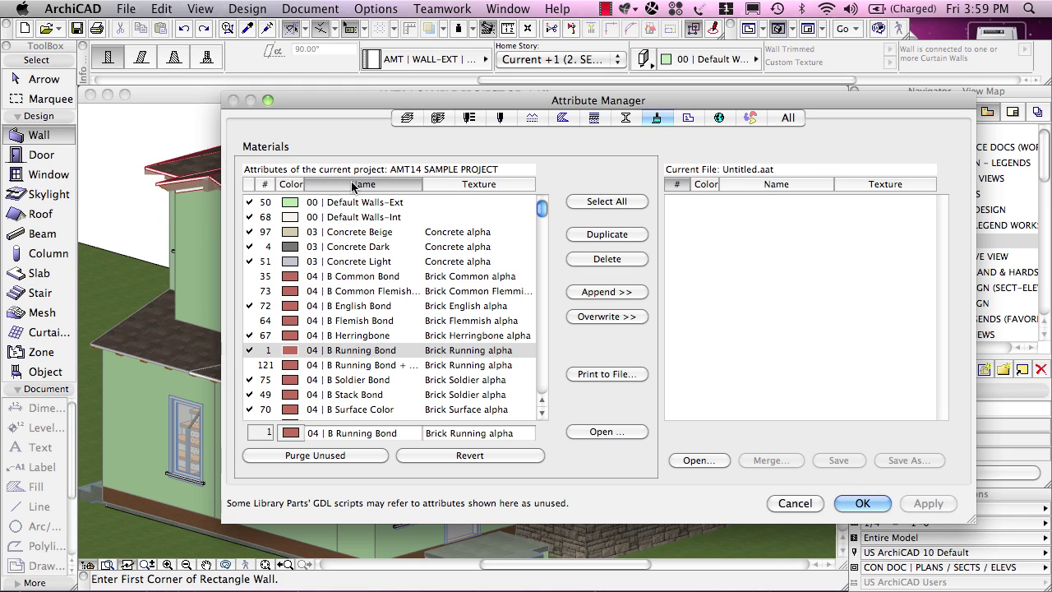
{"action": "left_click", "coordinate": [526, 204]}
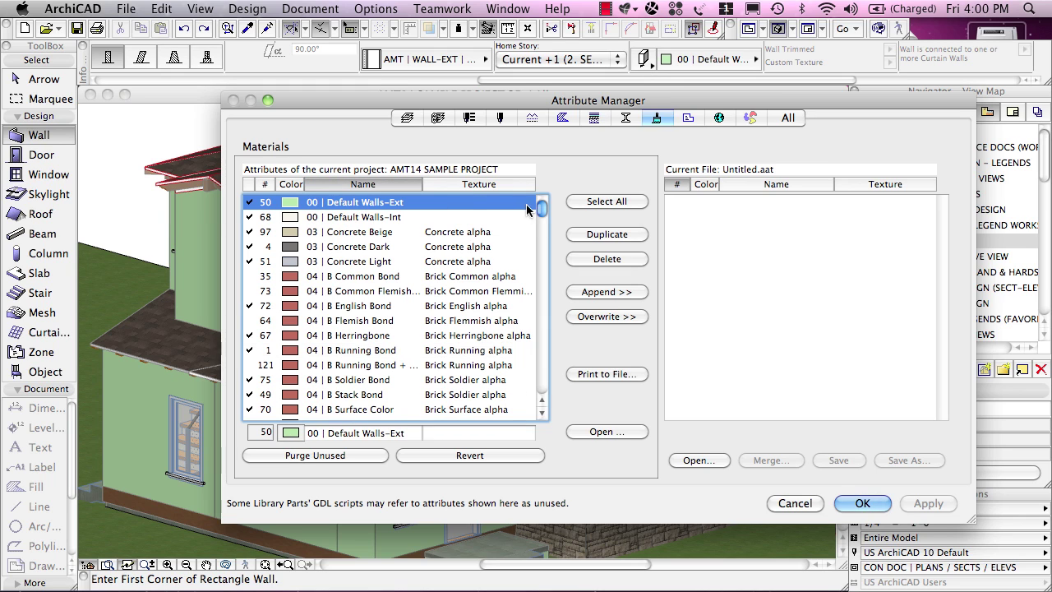
{"action": "left_click_drag", "start_coordinate": [545, 208], "coordinate": [545, 401]}
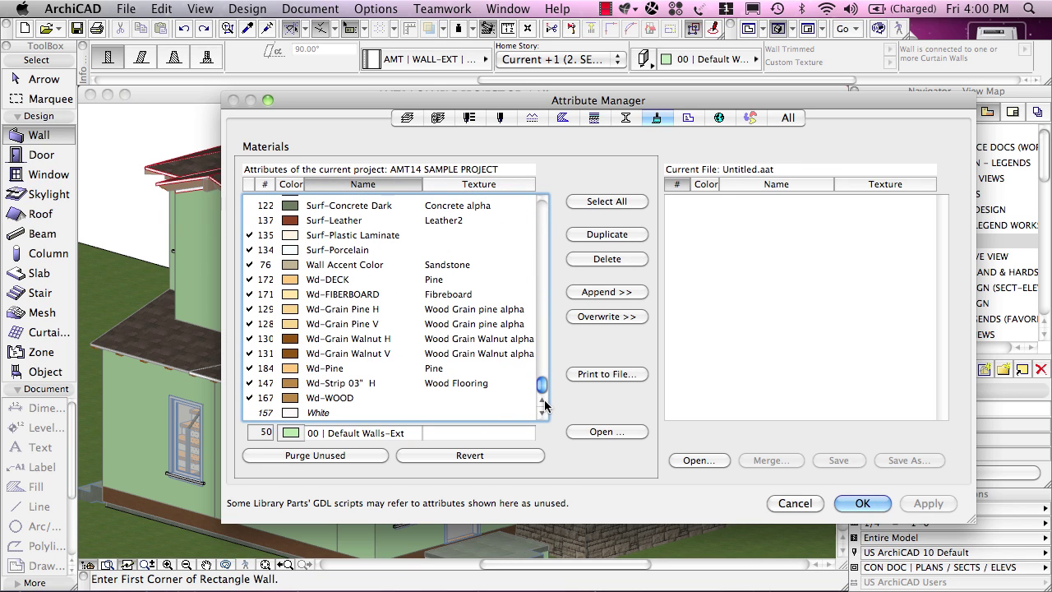
{"action": "left_click", "coordinate": [367, 265]}
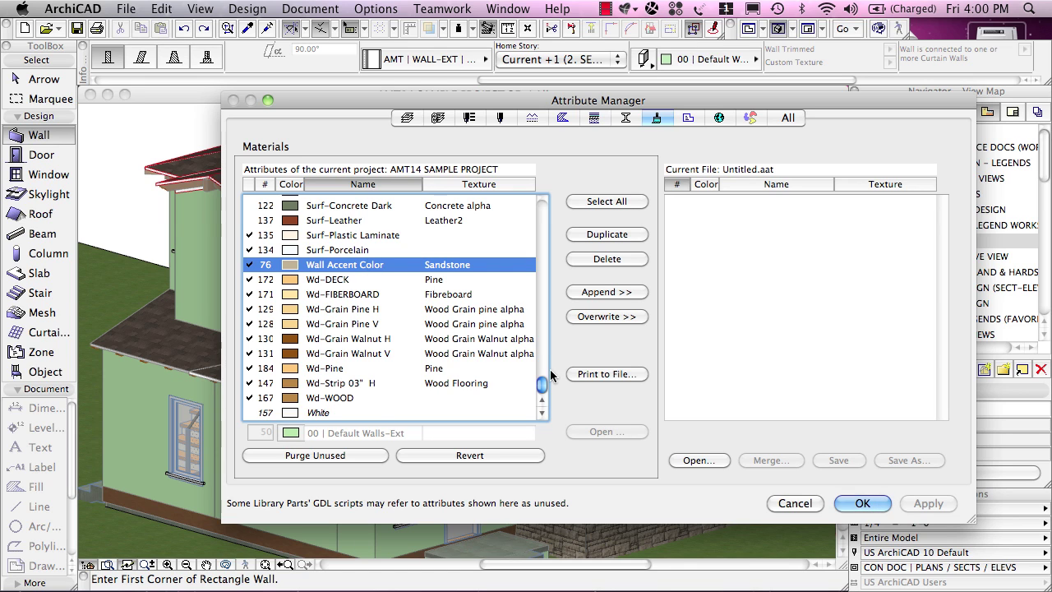
{"action": "left_click_drag", "start_coordinate": [541, 384], "coordinate": [541, 207]}
{"action": "left_click", "coordinate": [353, 202]}
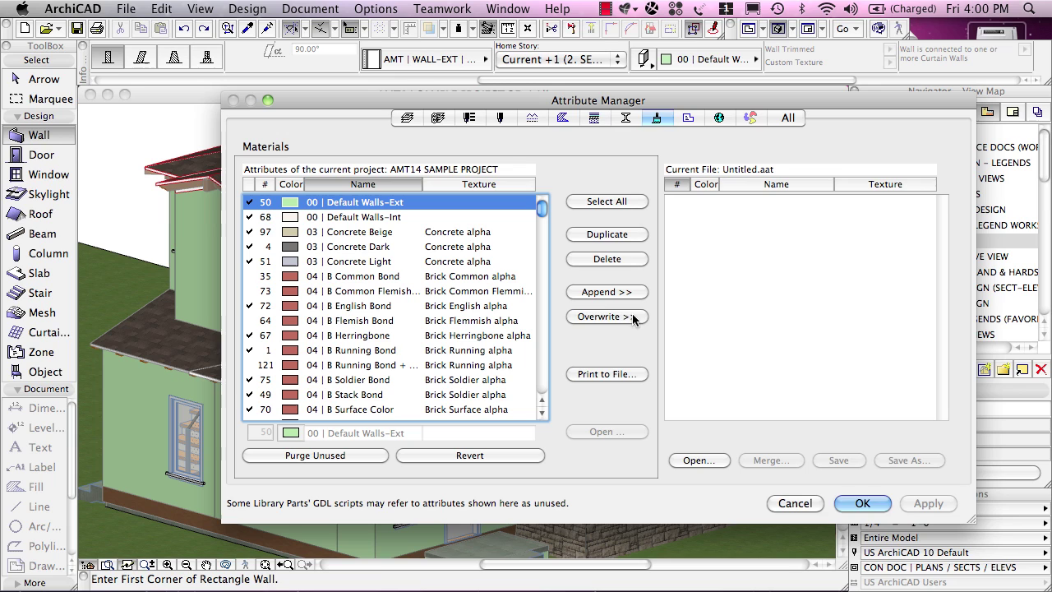
{"action": "left_click", "coordinate": [606, 316]}
- Save the attribute file as Material Scheme 2.aat, replacing the existing file
{"action": "left_click", "coordinate": [838, 460]}
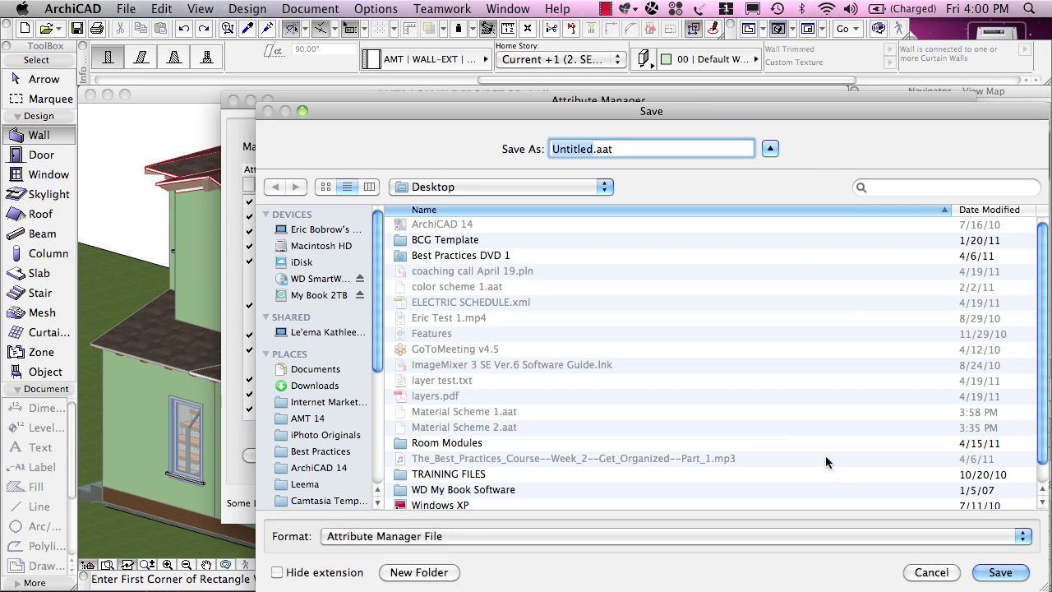
{"action": "left_click", "coordinate": [464, 427]}
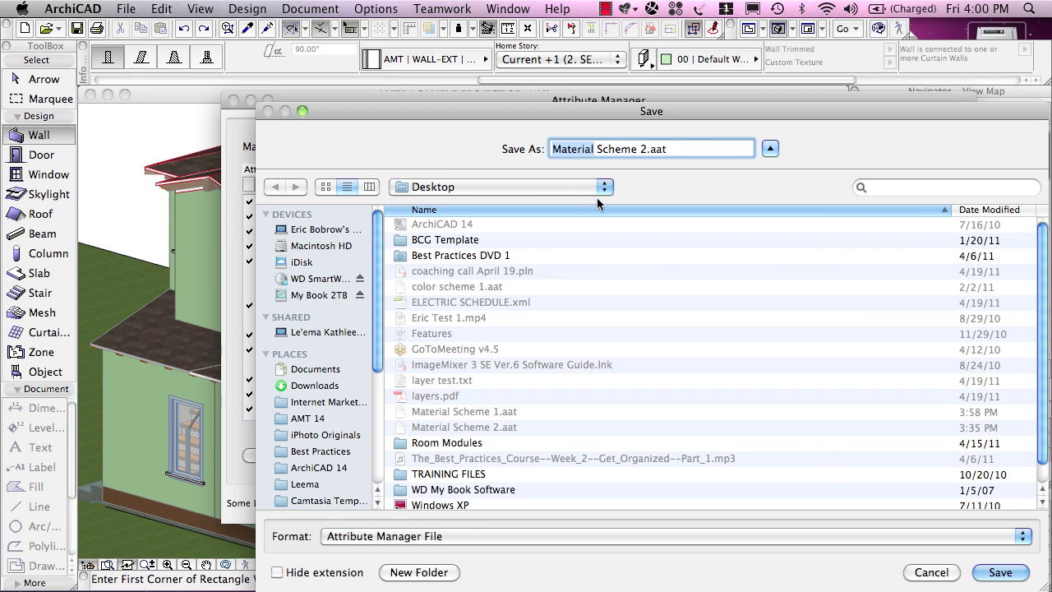
{"action": "left_click", "coordinate": [1000, 571]}
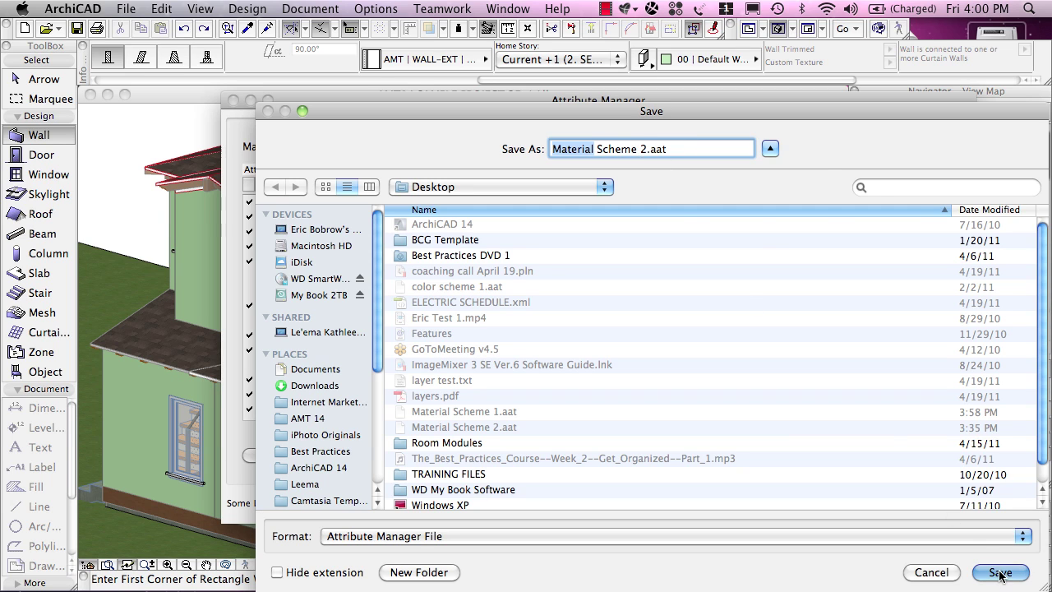
{"action": "left_click", "coordinate": [764, 218]}
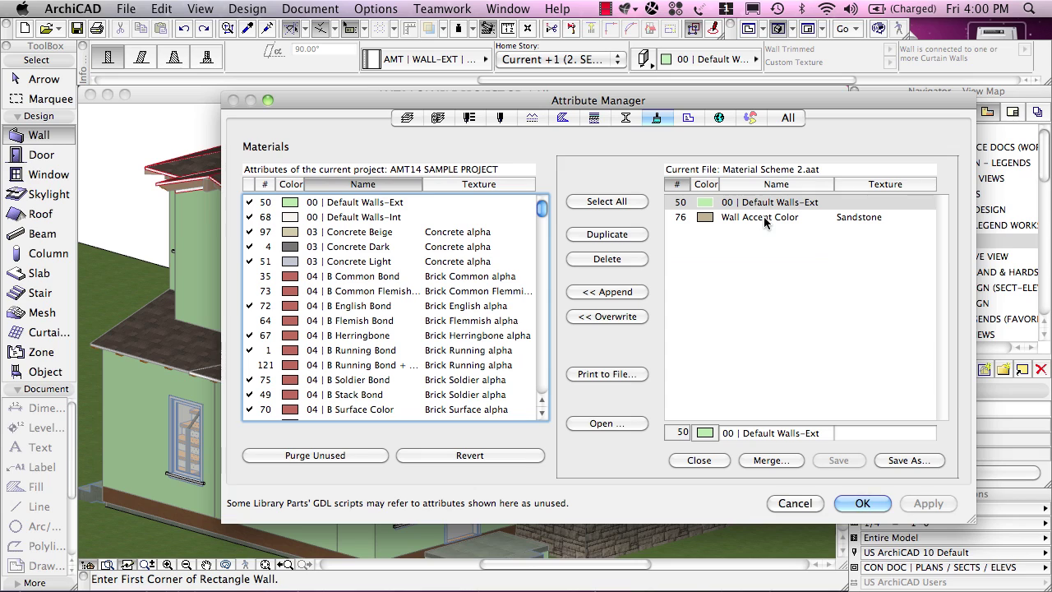
- Close that file and load Material Scheme 1.aat into the Attribute Manager
{"action": "left_click", "coordinate": [698, 460]}
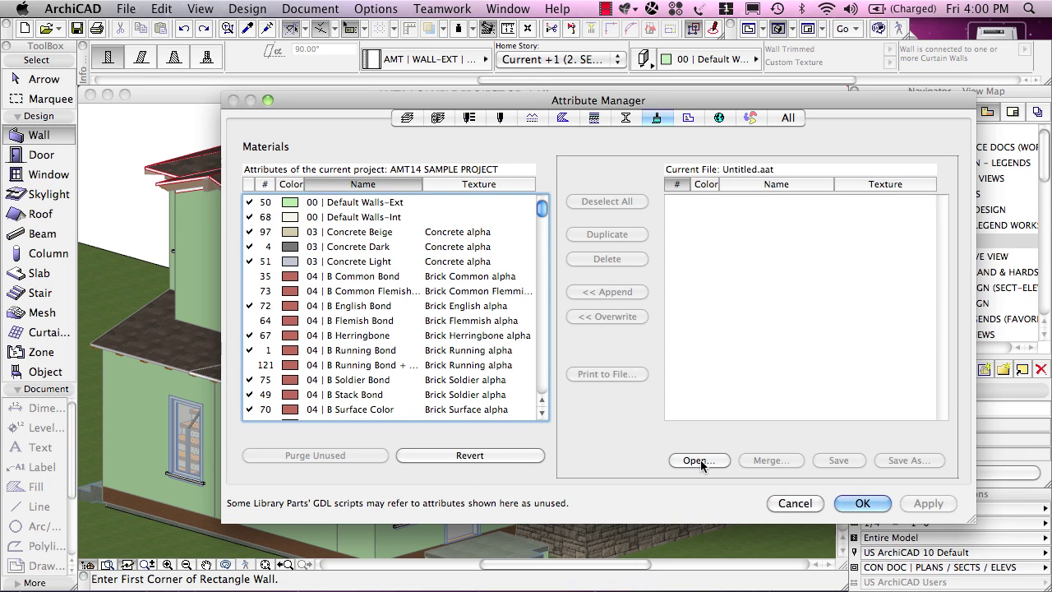
{"action": "left_click", "coordinate": [698, 460]}
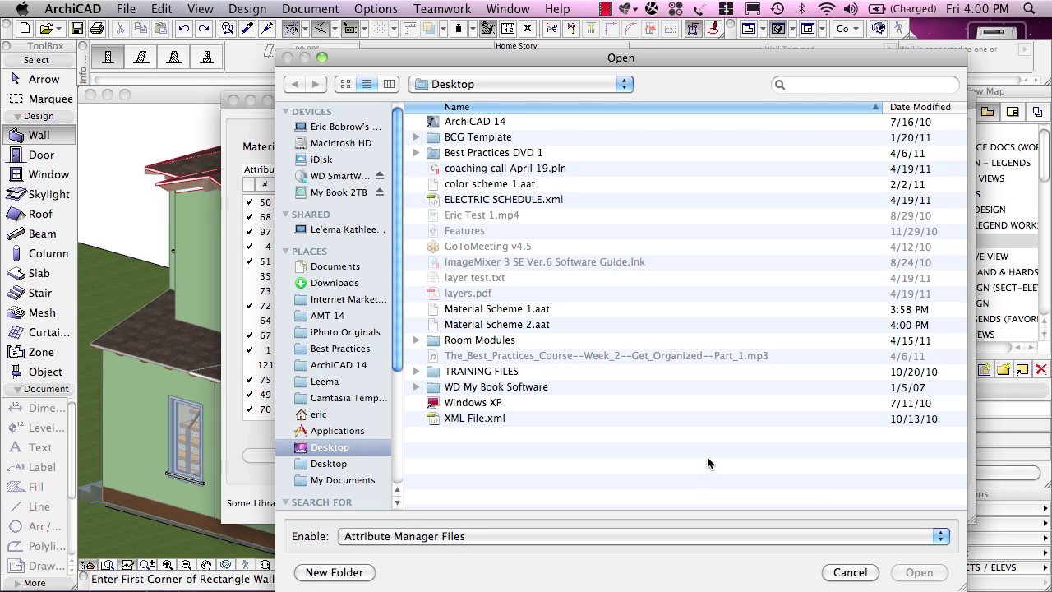
{"action": "left_click", "coordinate": [531, 310]}
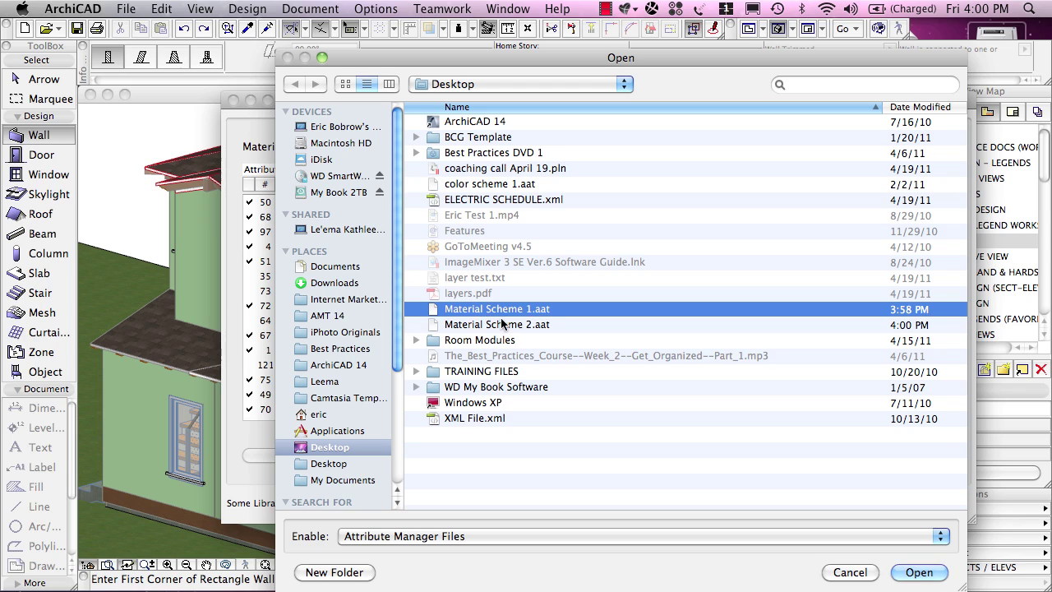
{"action": "left_click", "coordinate": [526, 536]}
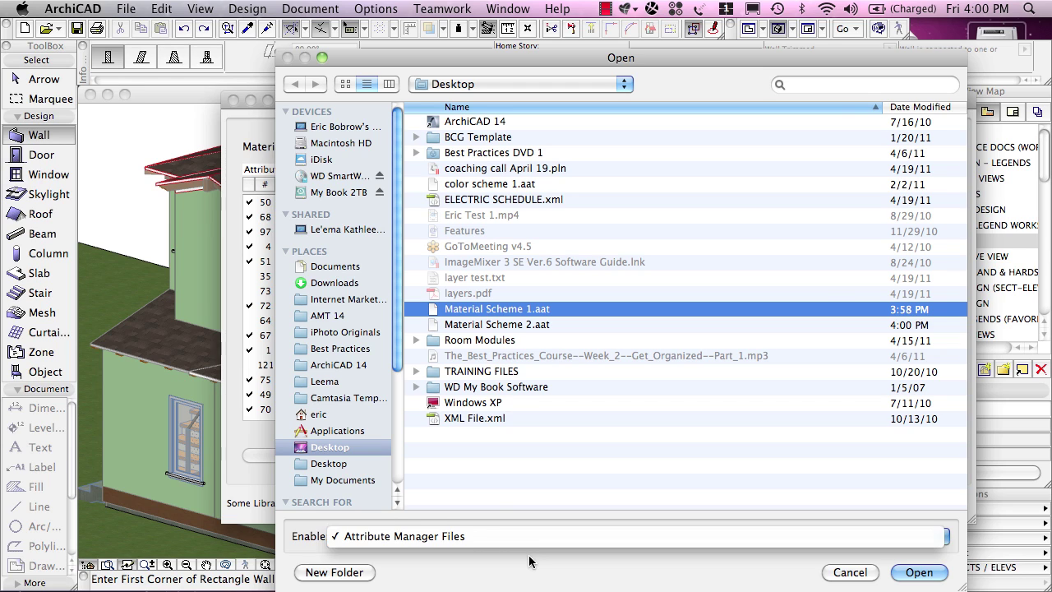
{"action": "left_click", "coordinate": [529, 561]}
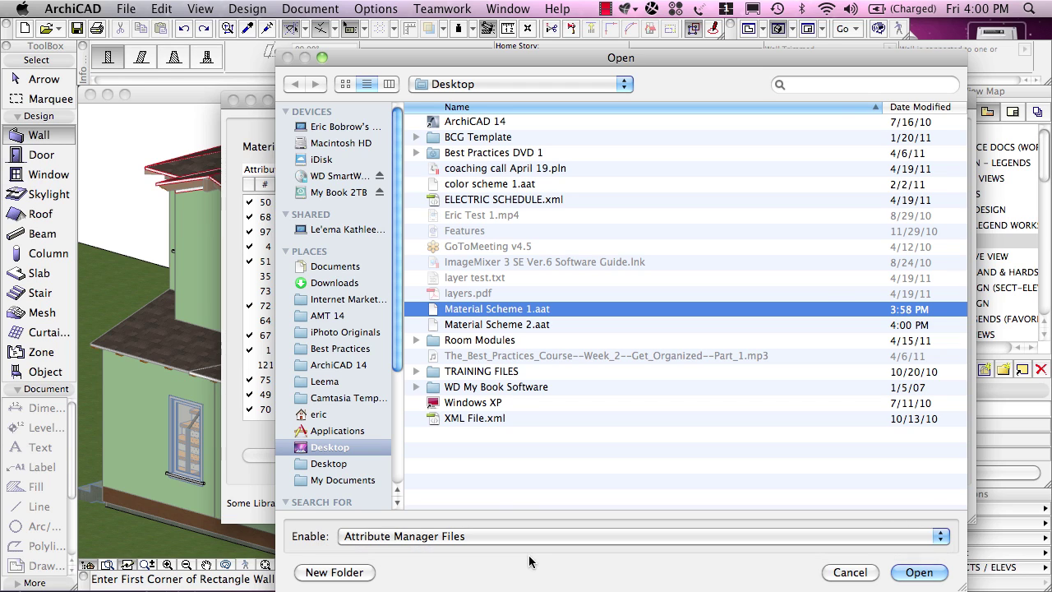
{"action": "left_click", "coordinate": [501, 171]}
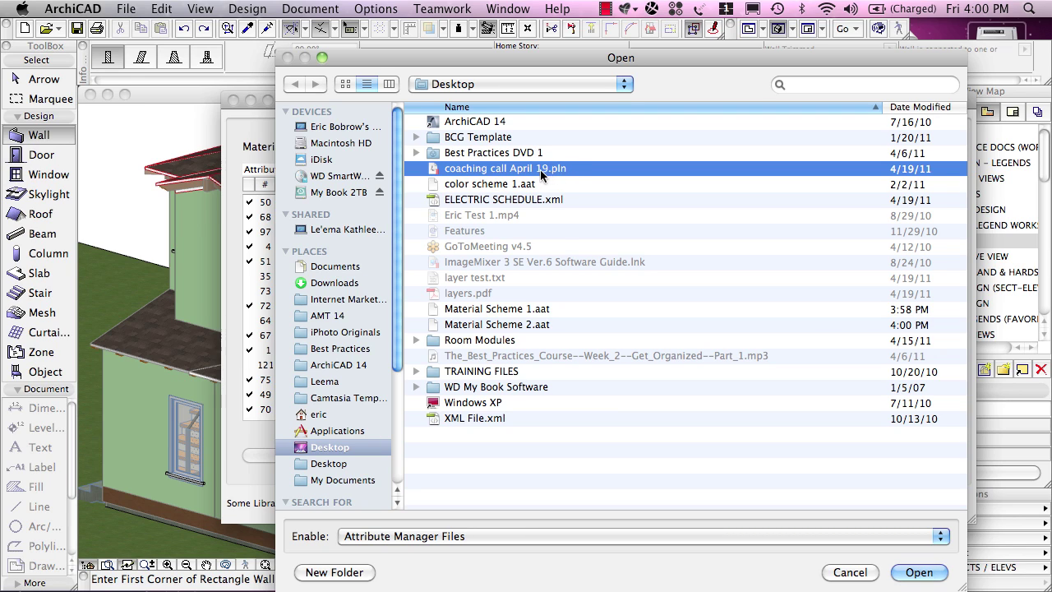
{"action": "left_click", "coordinate": [500, 308]}
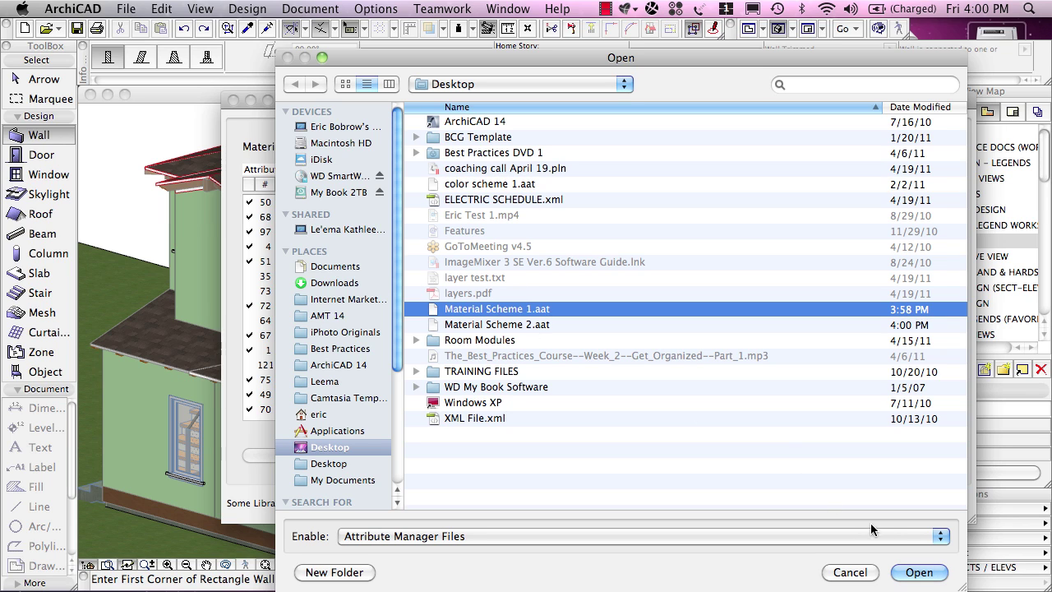
{"action": "left_click", "coordinate": [912, 574]}
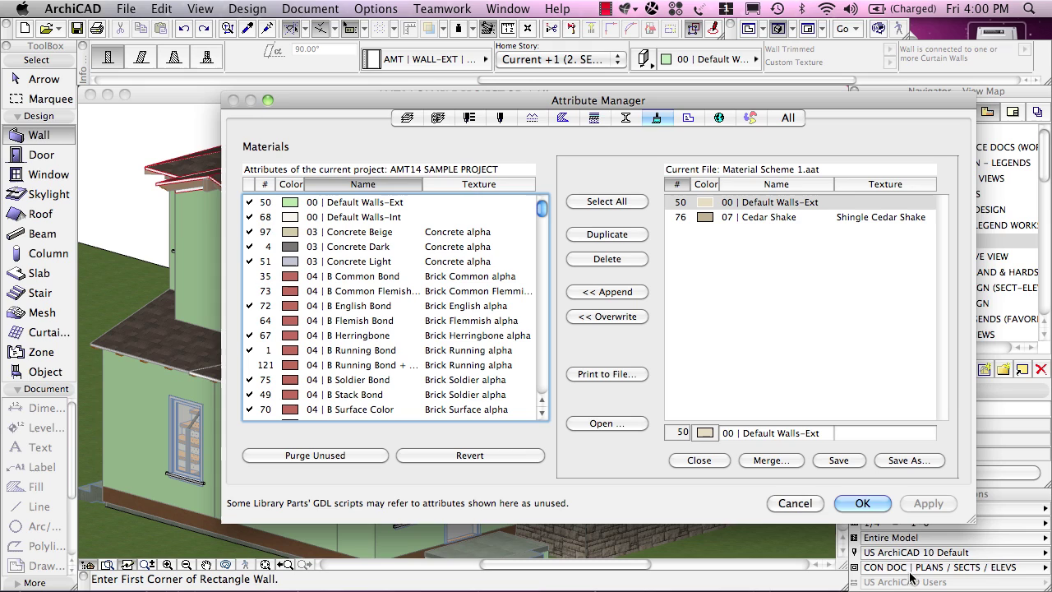
- Overwrite the project's Default Walls-Ext and Cedar Shake materials with those from Material Scheme 1
{"action": "left_click", "coordinate": [710, 217]}
{"action": "left_click", "coordinate": [710, 215], "text": "shift"}
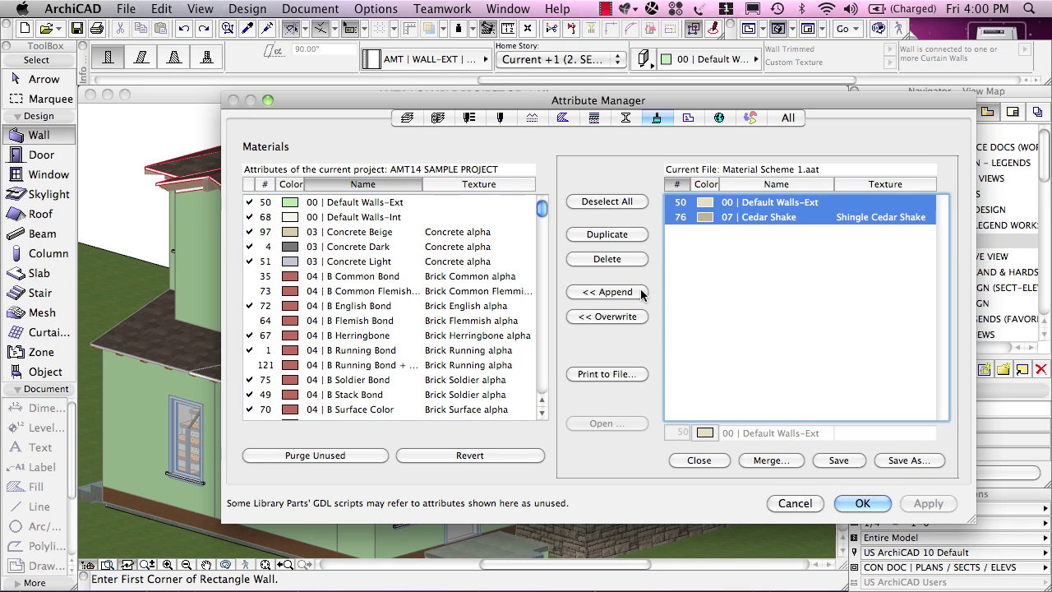
{"action": "left_click", "coordinate": [615, 316]}
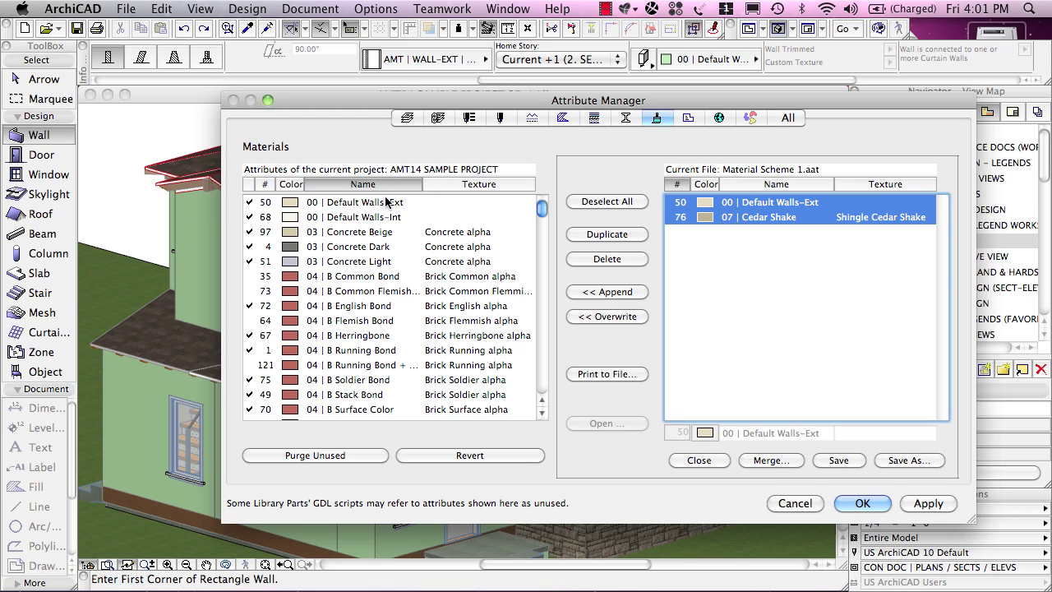
{"action": "left_click", "coordinate": [864, 504]}
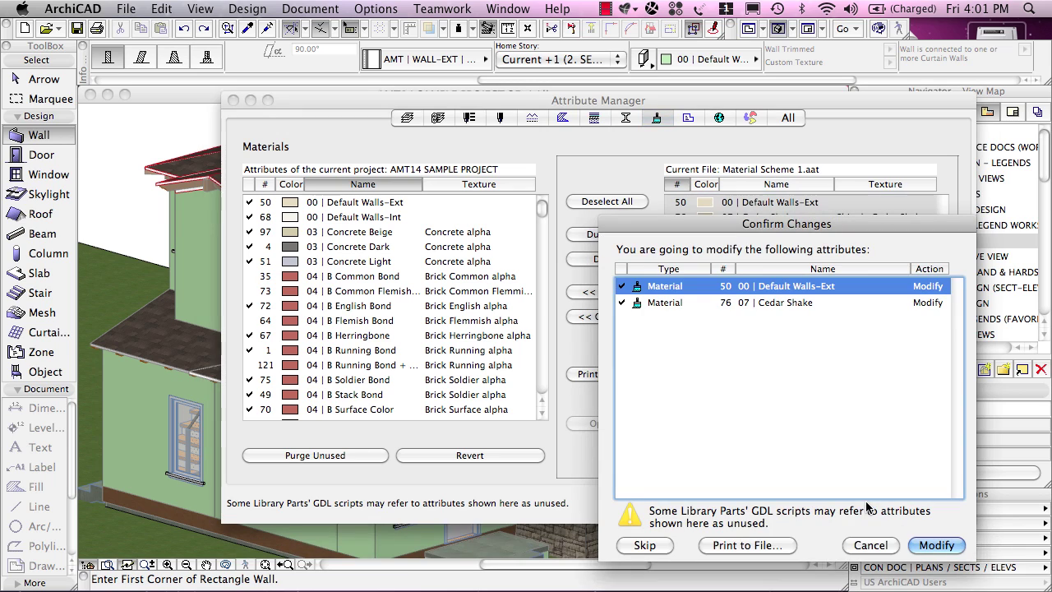
{"action": "left_click", "coordinate": [939, 546]}
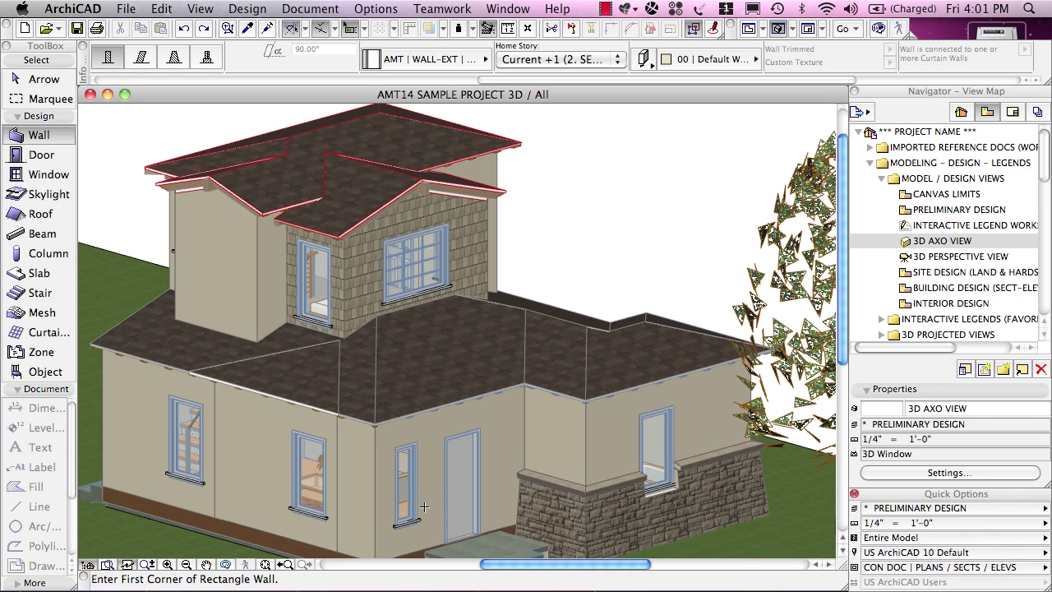
{"action": "scroll", "coordinate": [424, 507], "scroll_direction": "up", "scroll_amount": 10}
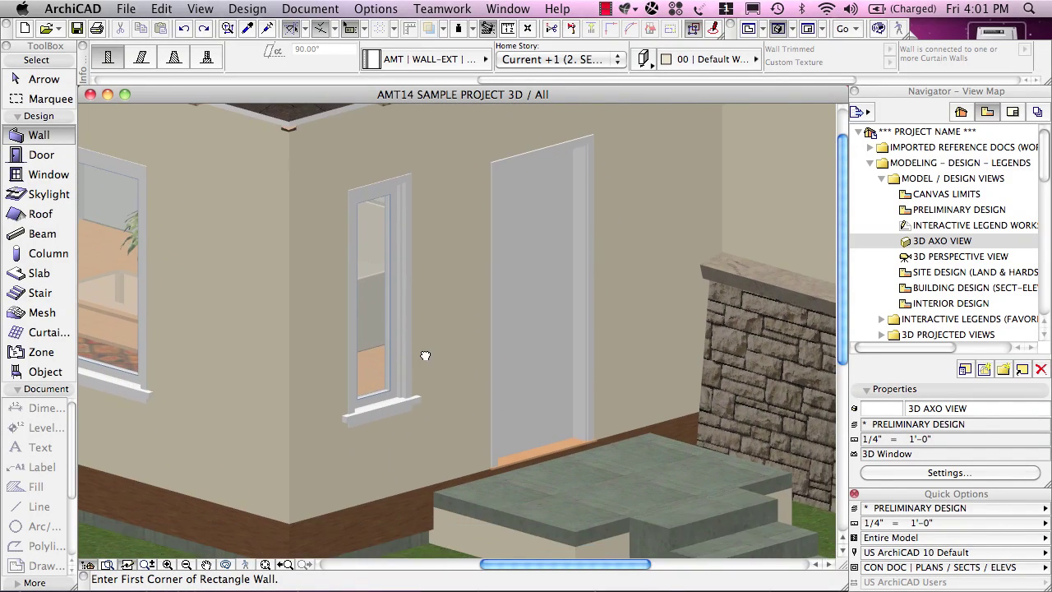
{"action": "scroll", "coordinate": [424, 354], "scroll_direction": "up", "scroll_amount": 2}
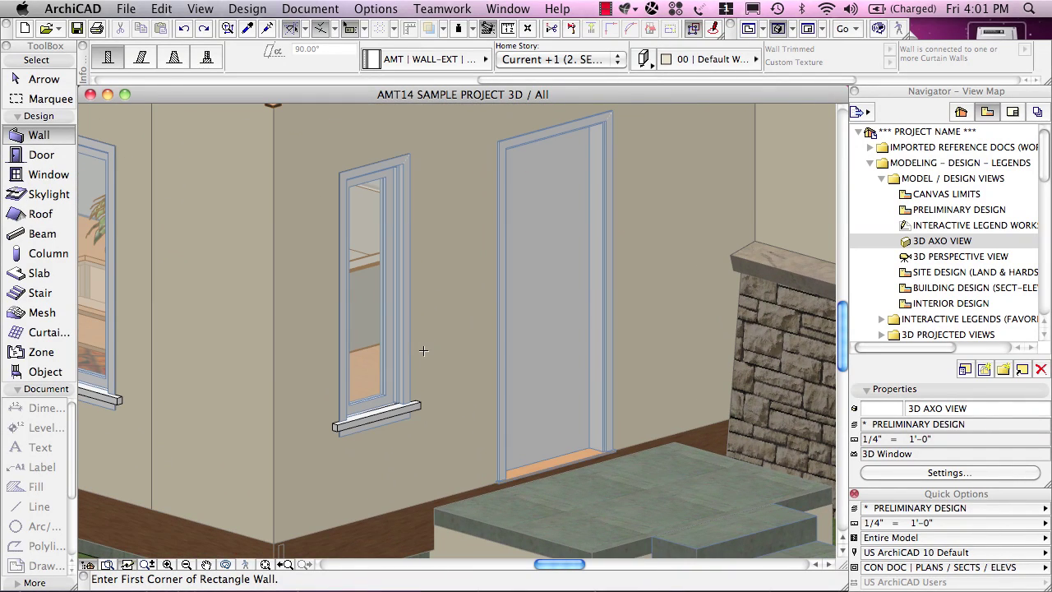
{"action": "left_click", "coordinate": [411, 262], "text": "shift"}
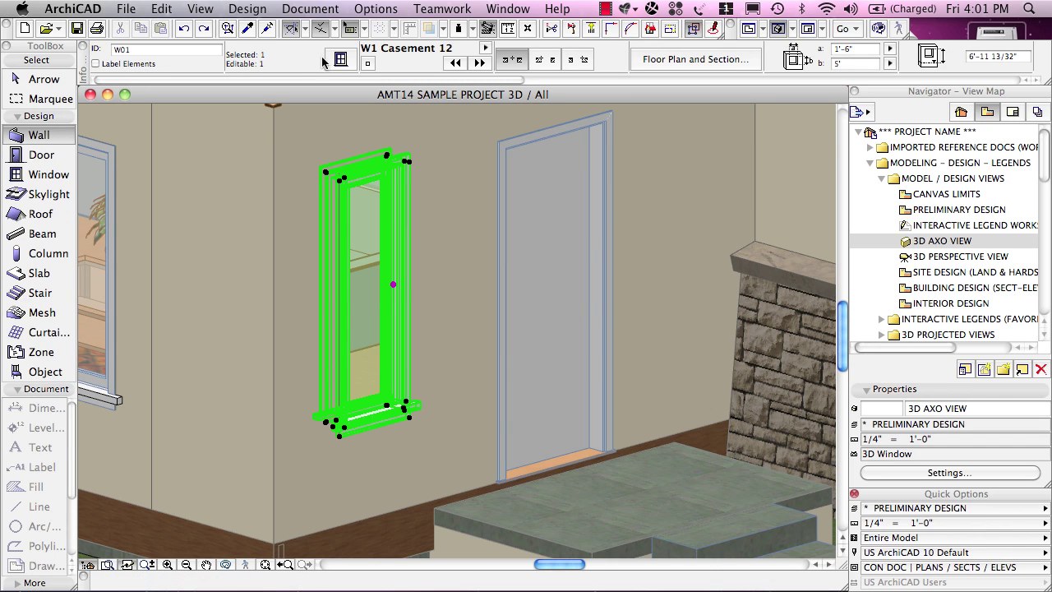
{"action": "left_click", "coordinate": [340, 59]}
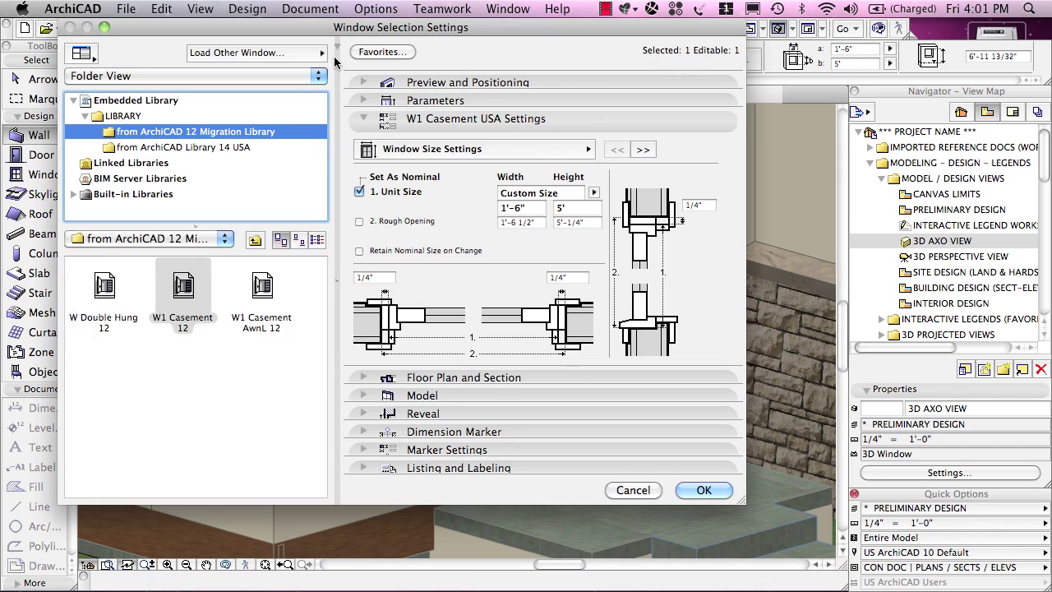
{"action": "left_click", "coordinate": [549, 149]}
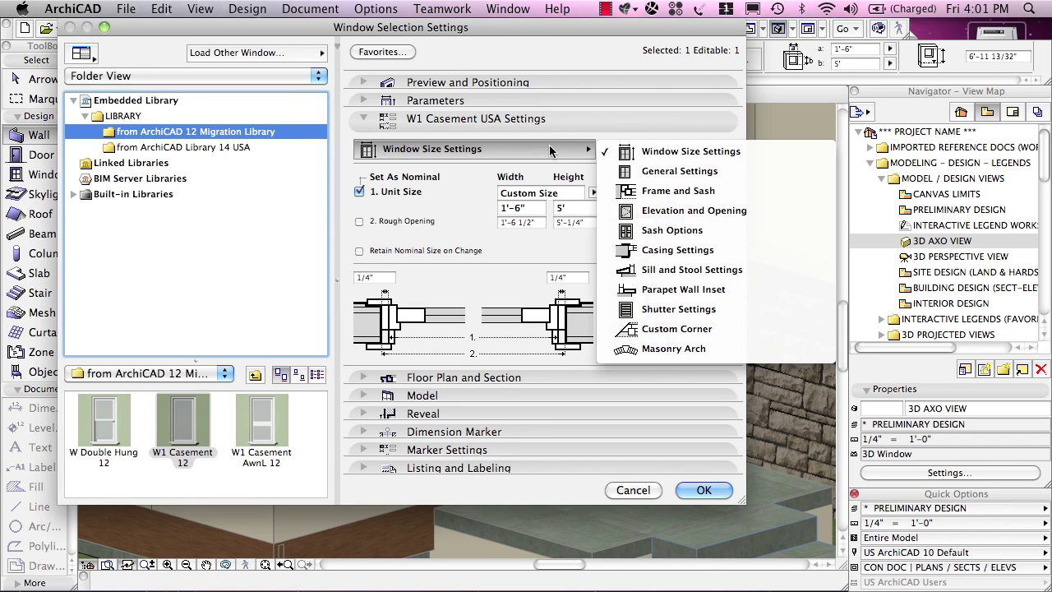
{"action": "left_click", "coordinate": [682, 251]}
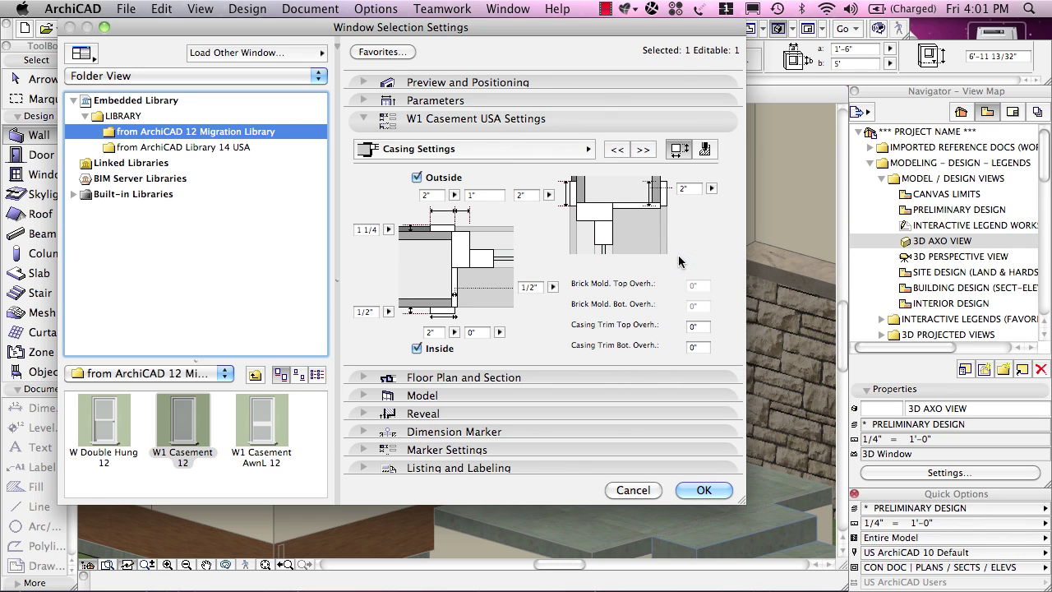
{"action": "left_click", "coordinate": [705, 148]}
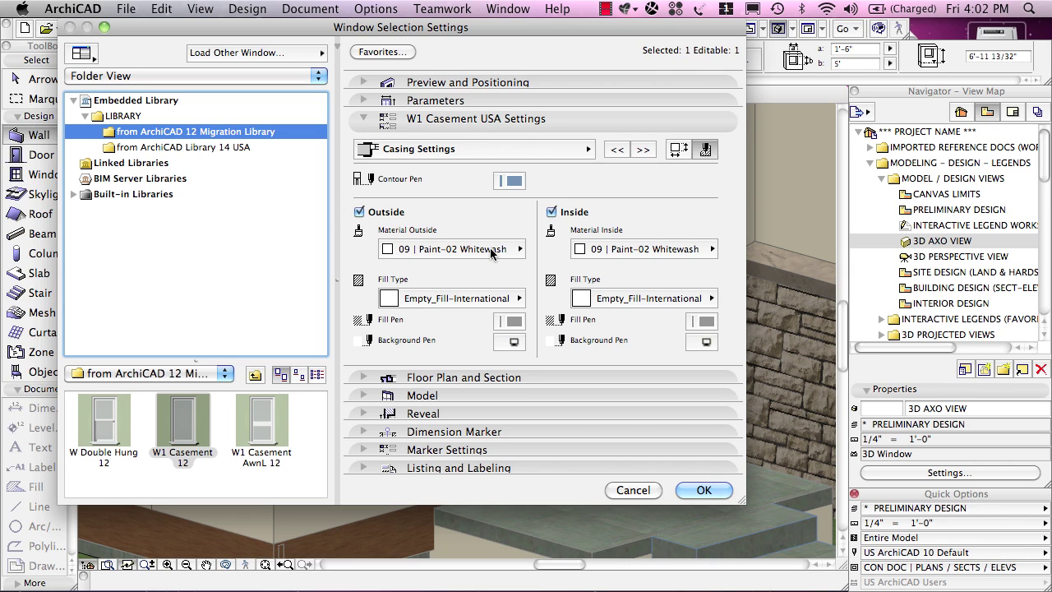
- Select all windows in the model with Edit > Select All Windows
{"action": "left_click", "coordinate": [633, 490]}
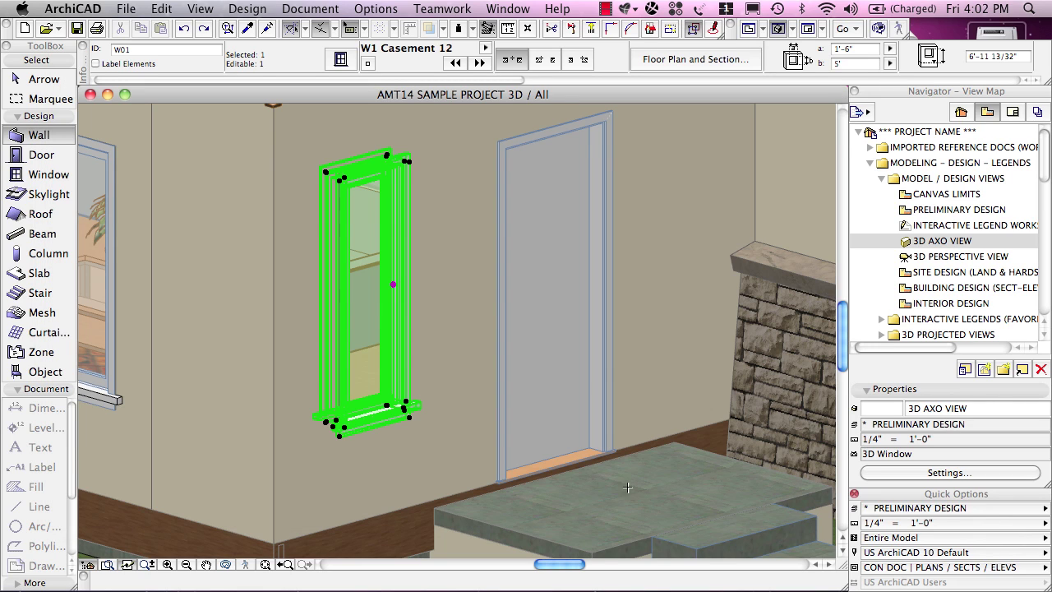
{"action": "left_click", "coordinate": [37, 176]}
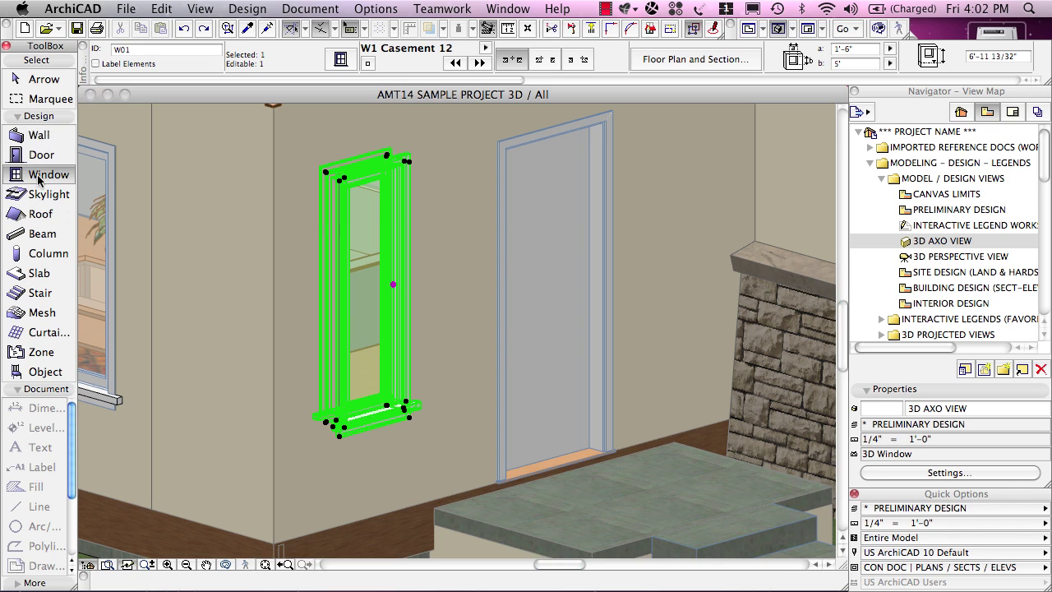
{"action": "left_click", "coordinate": [160, 10]}
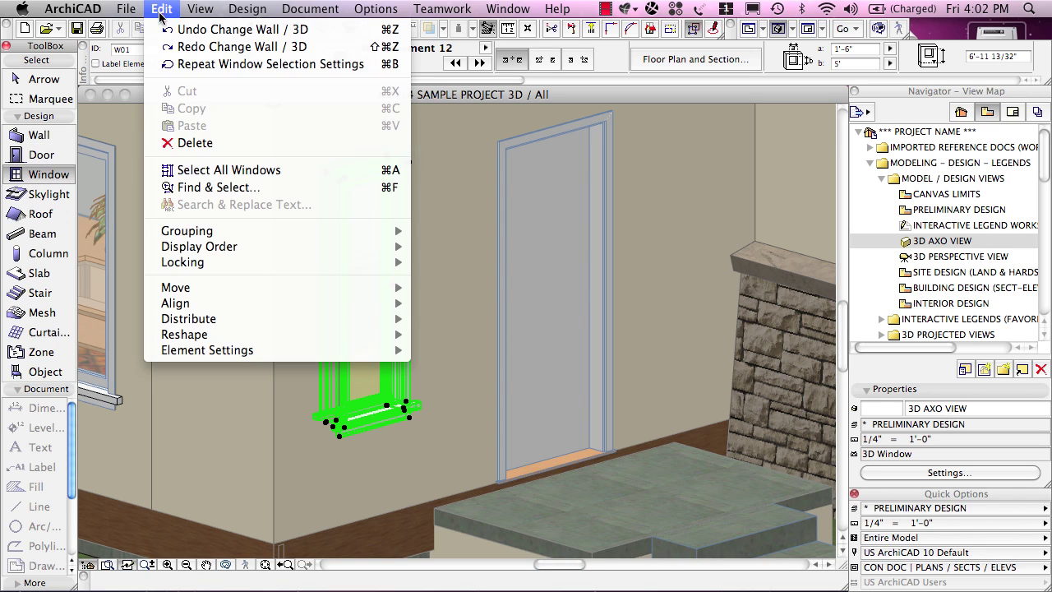
{"action": "left_click", "coordinate": [228, 168]}
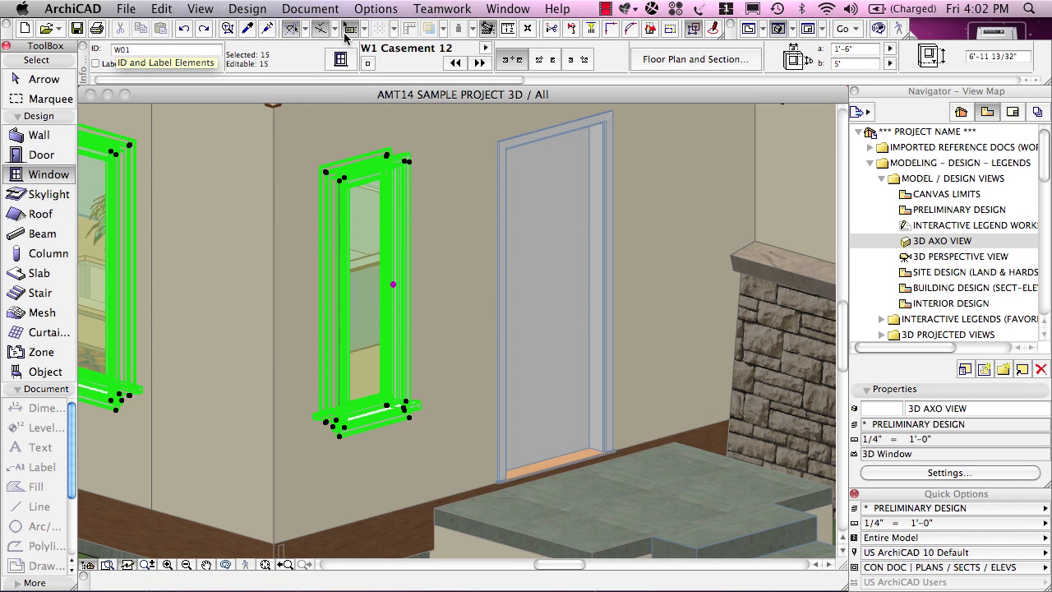
- Set the selected windows' outside casing material to Paint-09 Red
{"action": "left_click", "coordinate": [341, 60]}
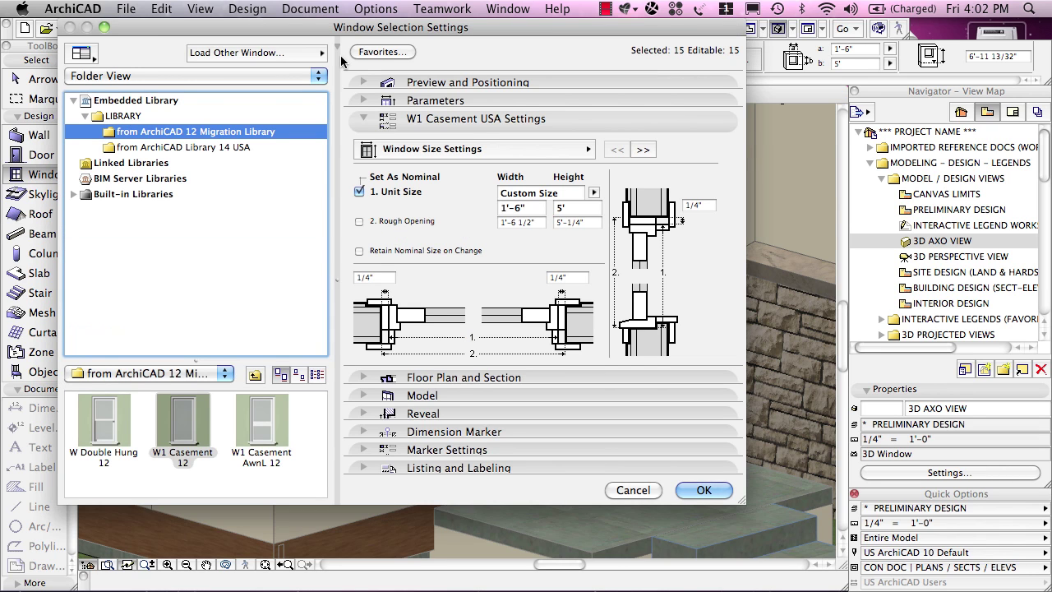
{"action": "left_click", "coordinate": [584, 150]}
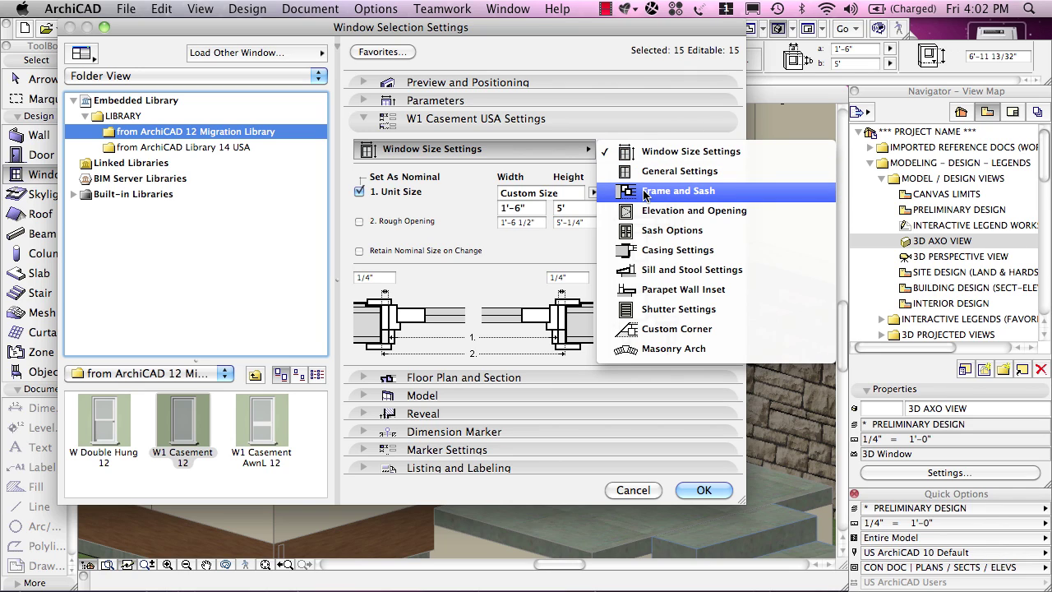
{"action": "left_click", "coordinate": [664, 250]}
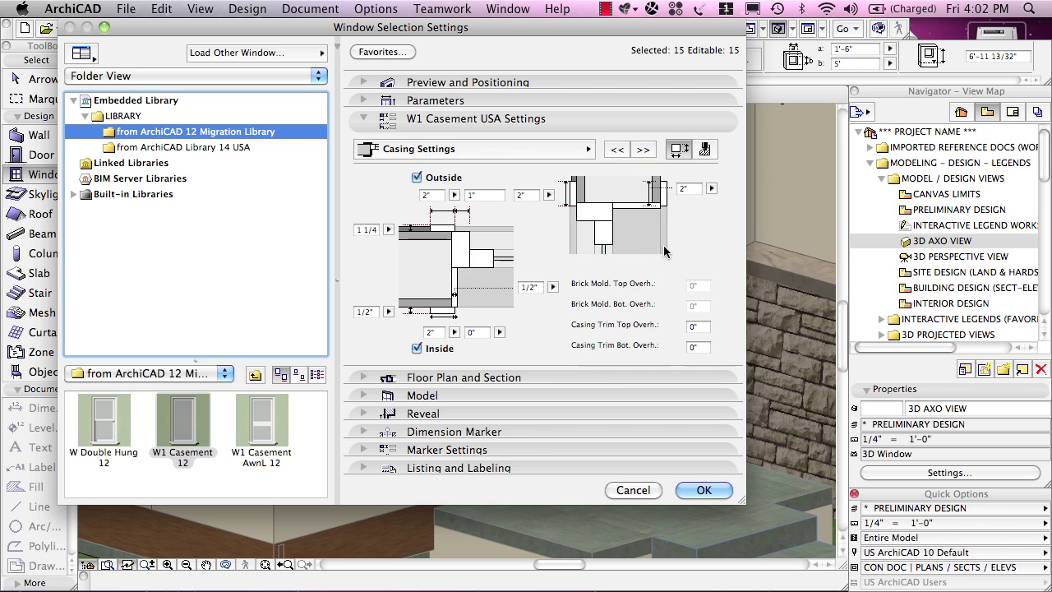
{"action": "left_click", "coordinate": [704, 149]}
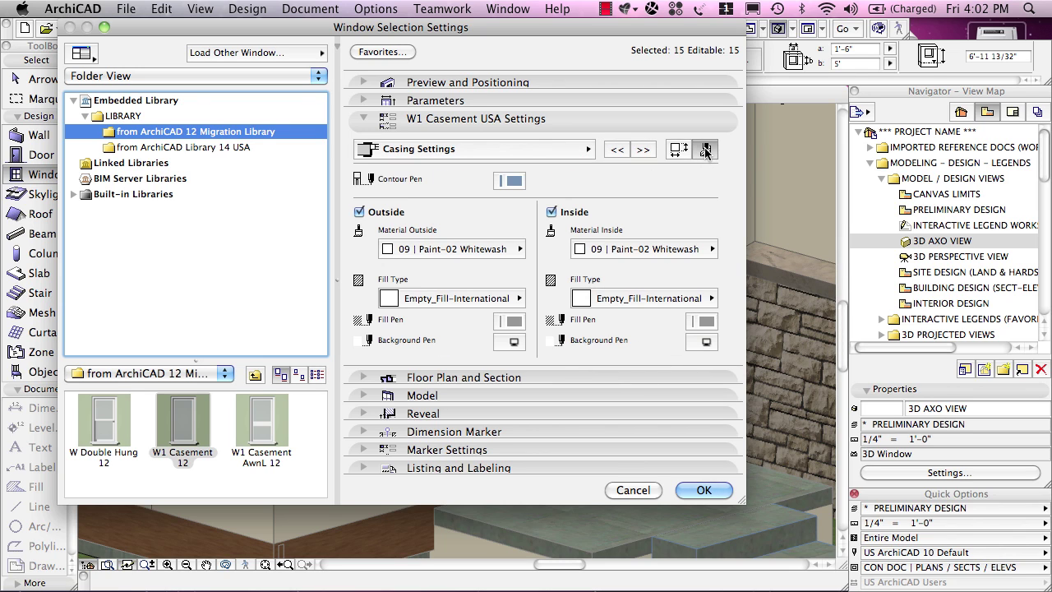
{"action": "left_click", "coordinate": [500, 253]}
{"action": "scroll", "coordinate": [789, 510], "scroll_direction": "down", "scroll_amount": 6}
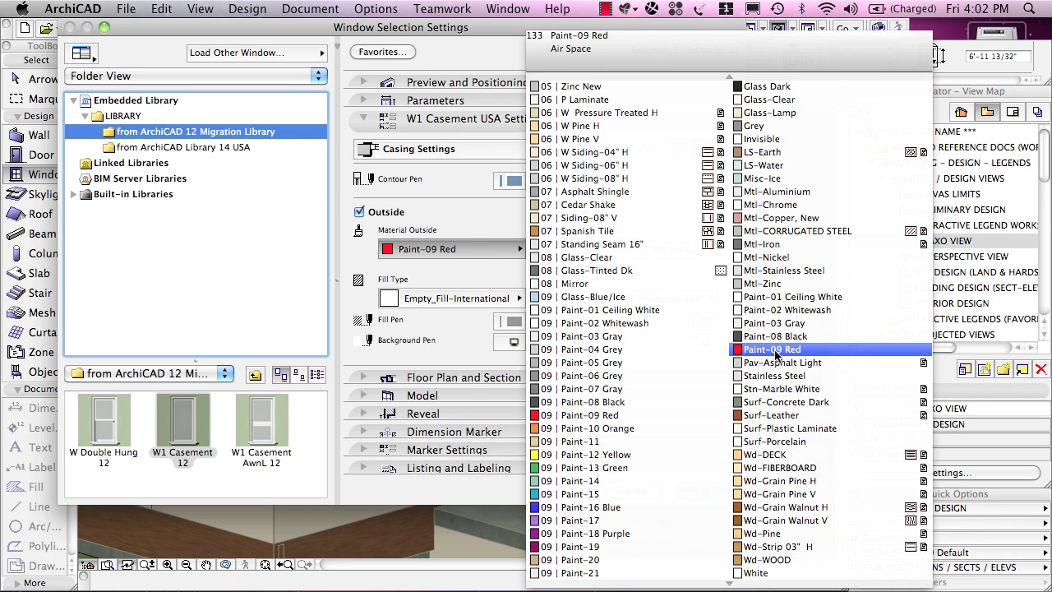
{"action": "left_click", "coordinate": [775, 350]}
{"action": "left_click", "coordinate": [695, 493]}
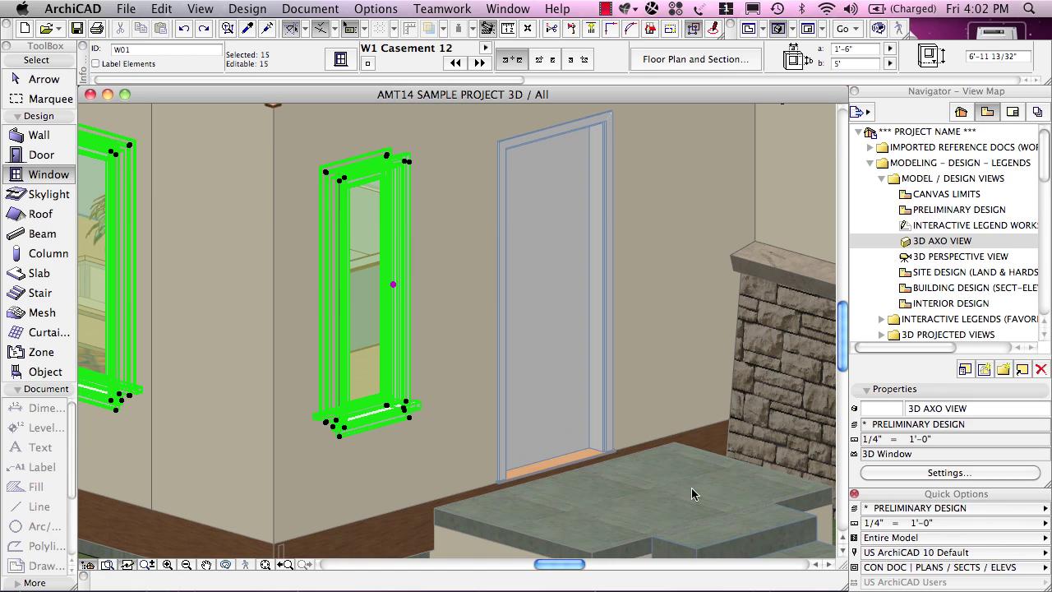
- Select all 11 doors and give their outside and inside casings Paint-09 Red
{"action": "key", "text": "Escape"}
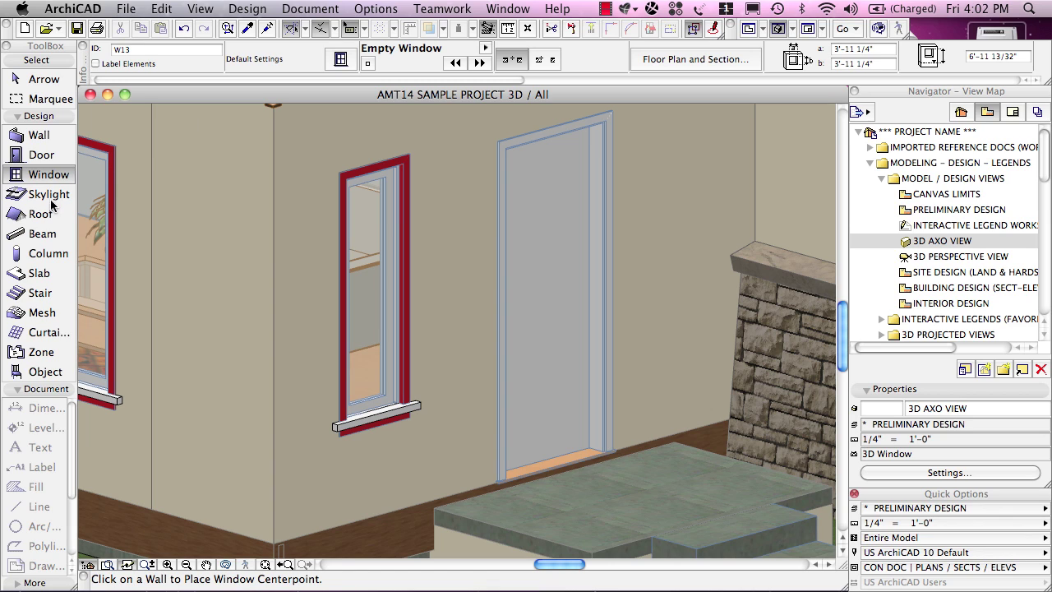
{"action": "left_click", "coordinate": [43, 156]}
{"action": "left_click", "coordinate": [158, 9]}
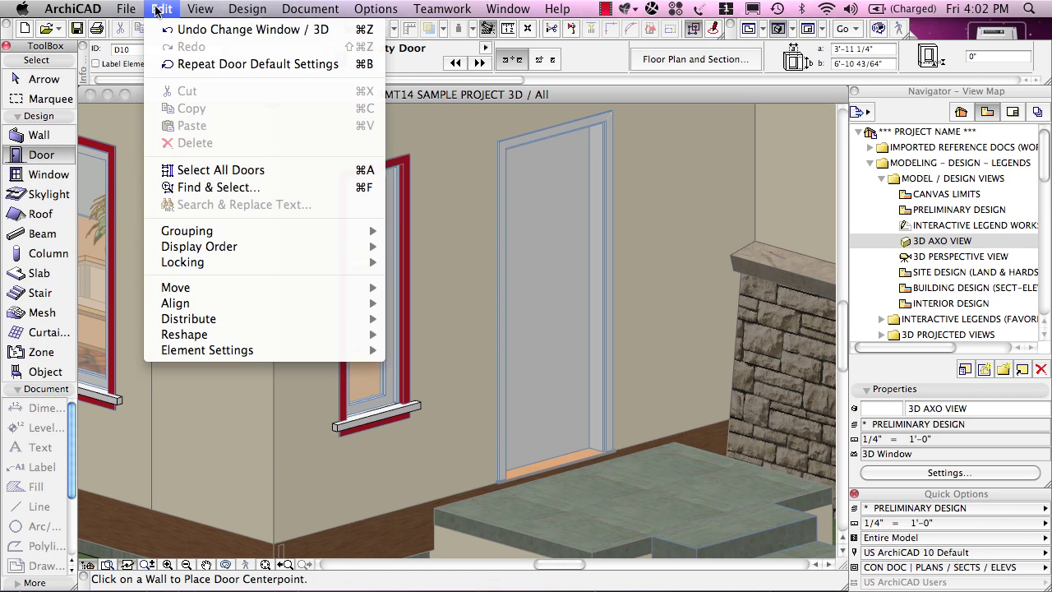
{"action": "left_click", "coordinate": [215, 170]}
{"action": "double_click", "coordinate": [561, 320]}
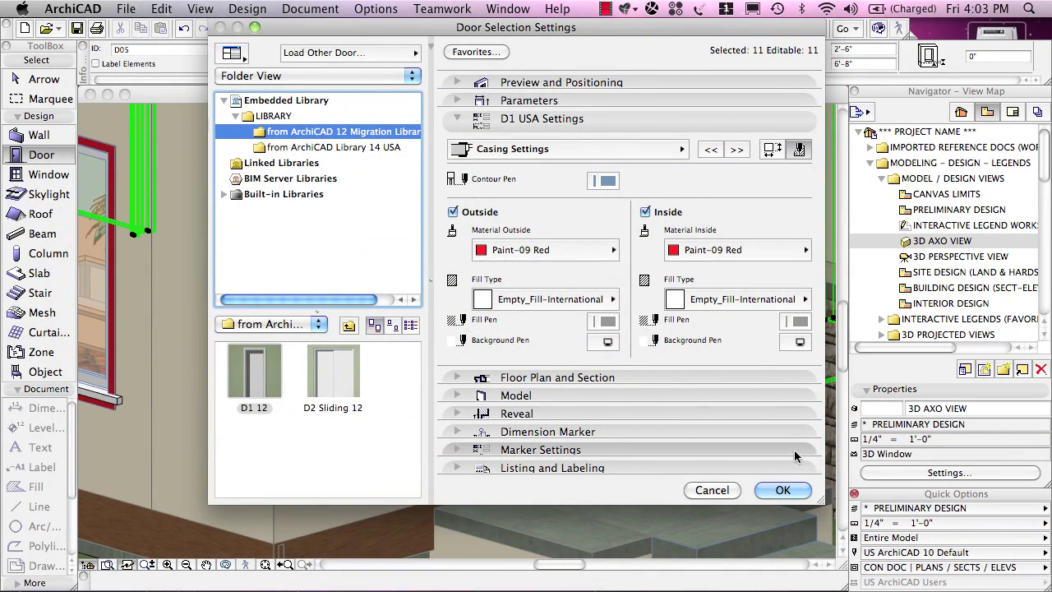
{"action": "left_click", "coordinate": [785, 489]}
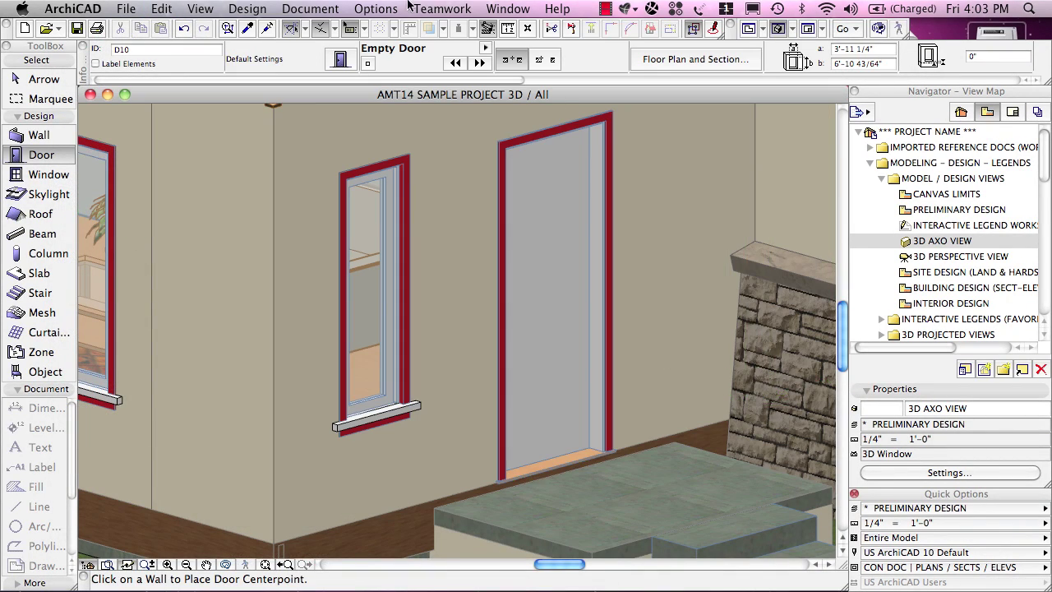
{"action": "left_click", "coordinate": [376, 8]}
{"action": "mouse_move", "coordinate": [390, 29]}
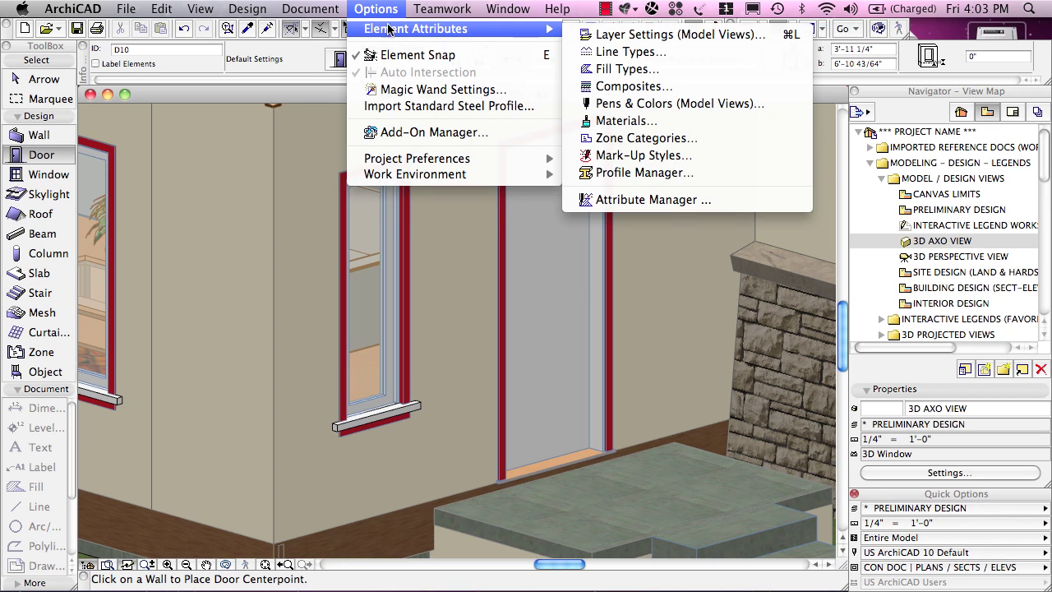
- Rename the Paint-09 Red material to 'Casings'
{"action": "left_click", "coordinate": [622, 121]}
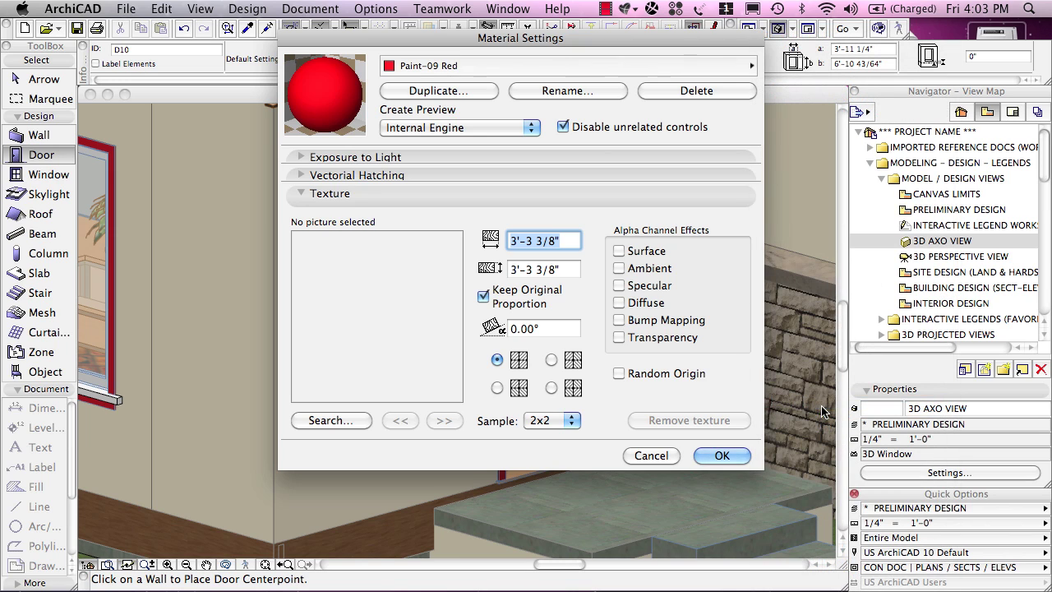
{"action": "left_click", "coordinate": [569, 92]}
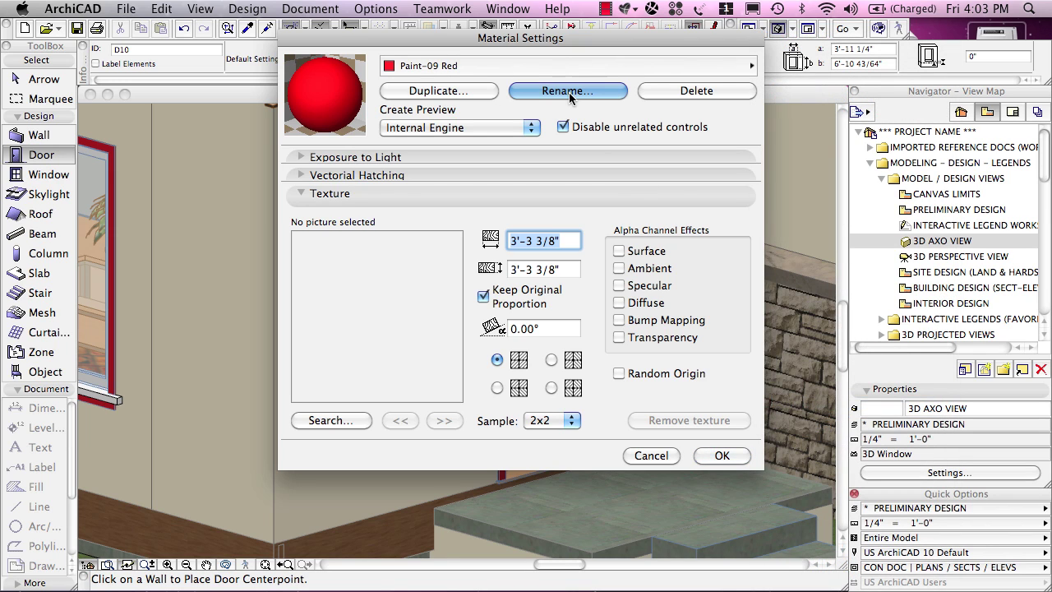
{"action": "type", "text": "Ca"}
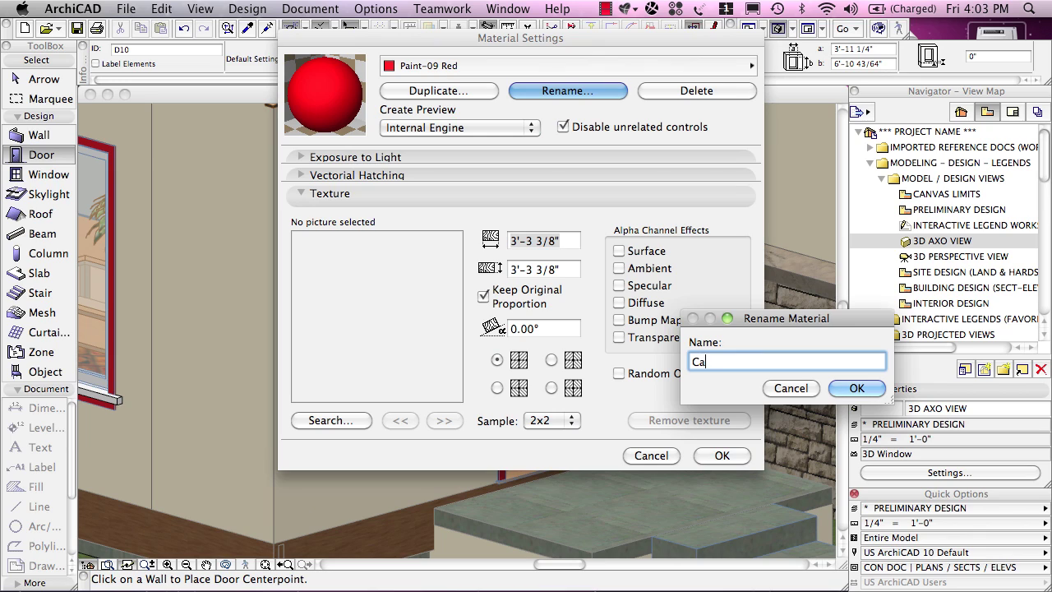
{"action": "type", "text": "sings"}
{"action": "left_click", "coordinate": [855, 387]}
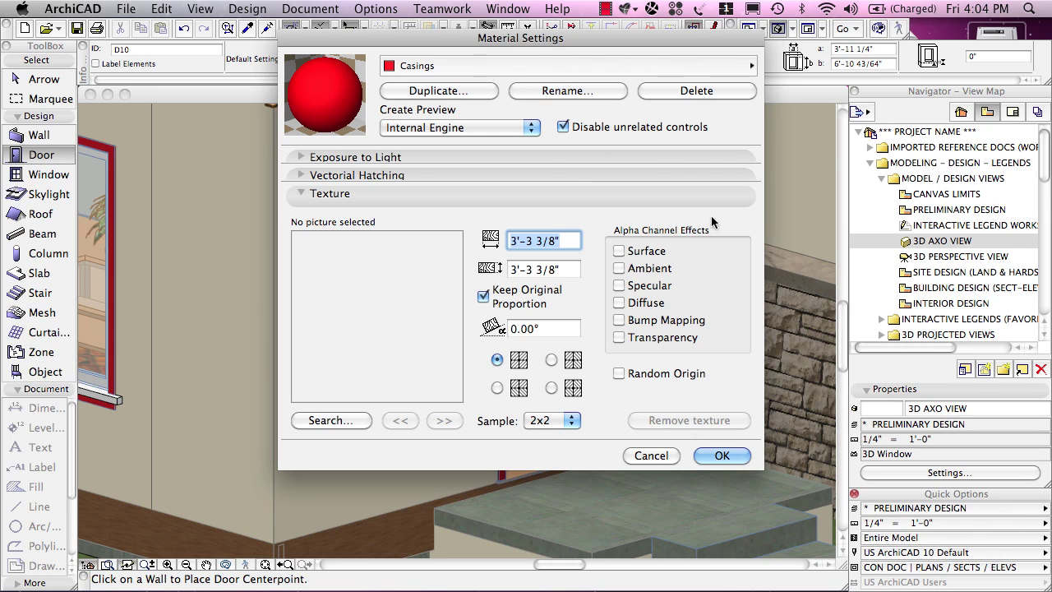
- Change the Casings material's surface colour to a dark teal
{"action": "left_click", "coordinate": [302, 157]}
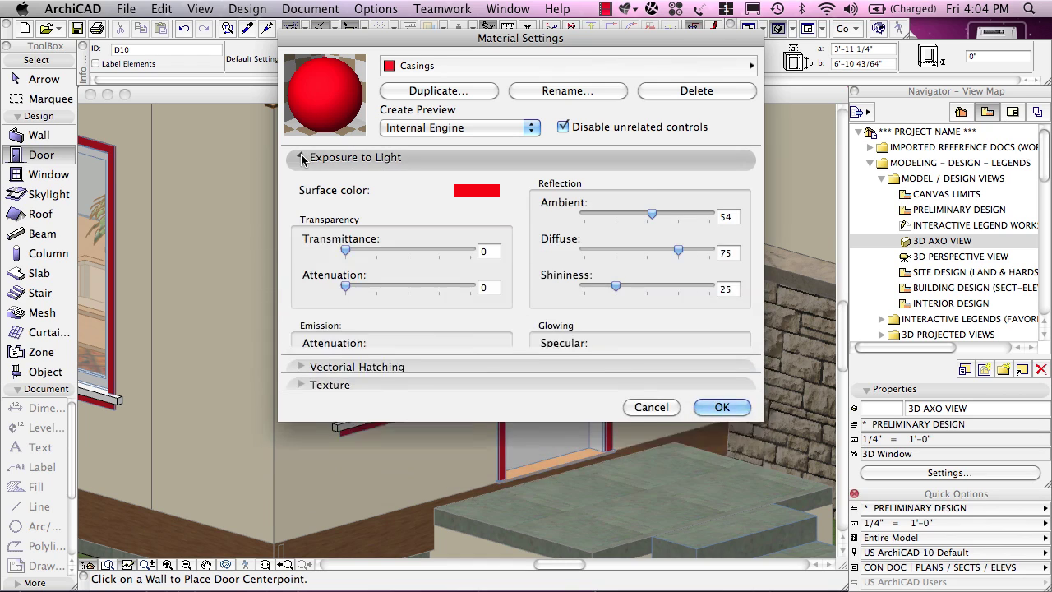
{"action": "left_click", "coordinate": [479, 191]}
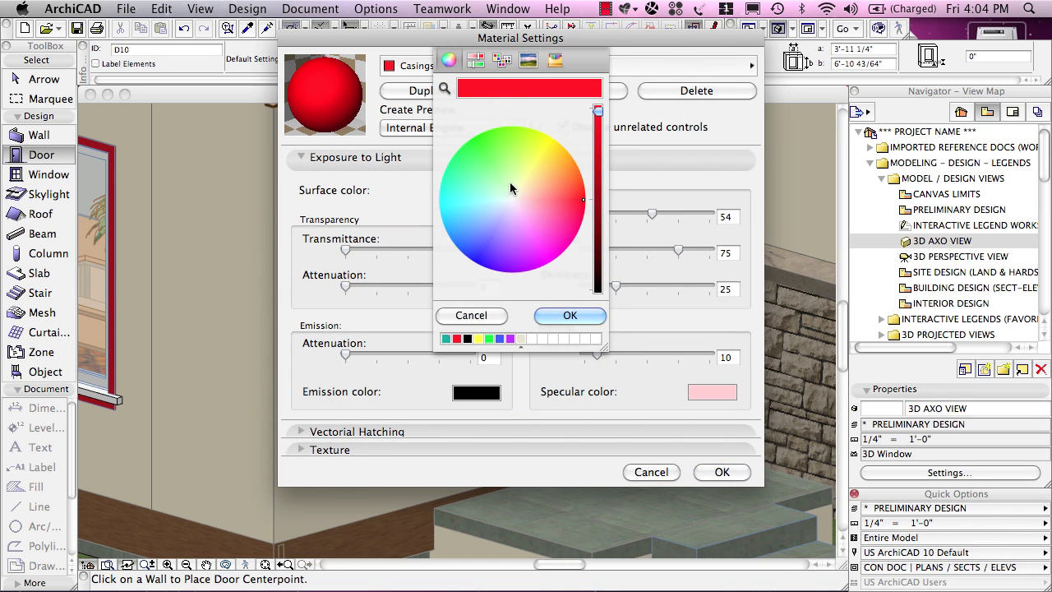
{"action": "left_click", "coordinate": [454, 212]}
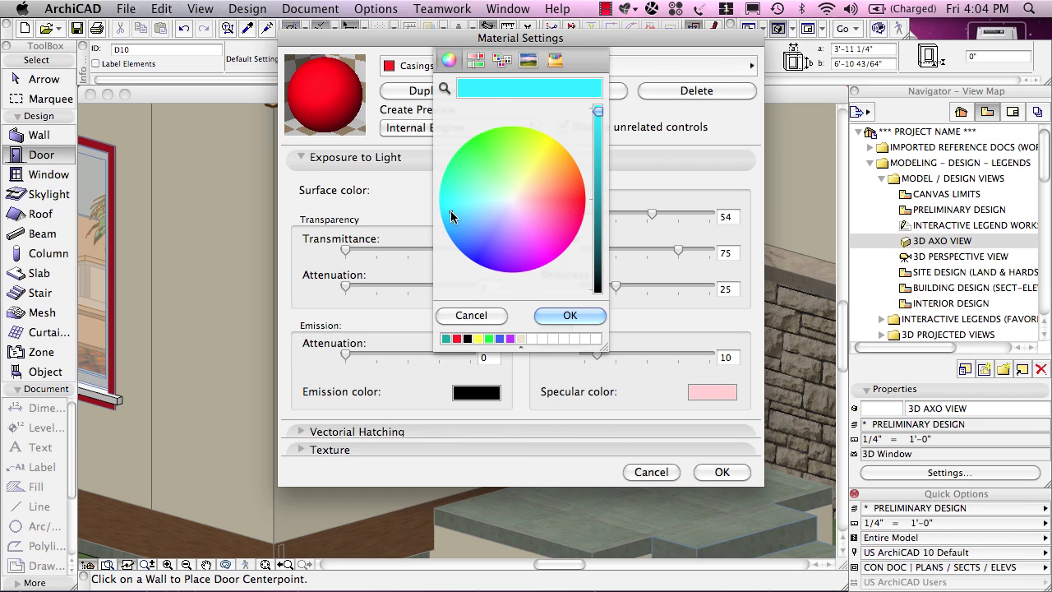
{"action": "left_click_drag", "start_coordinate": [598, 111], "coordinate": [597, 170]}
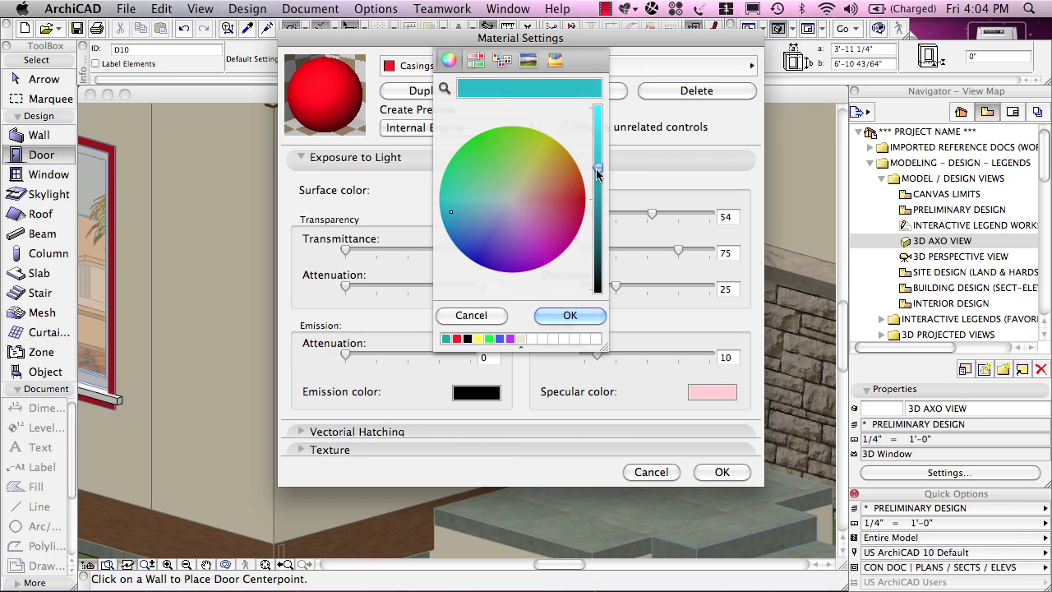
{"action": "left_click", "coordinate": [570, 315]}
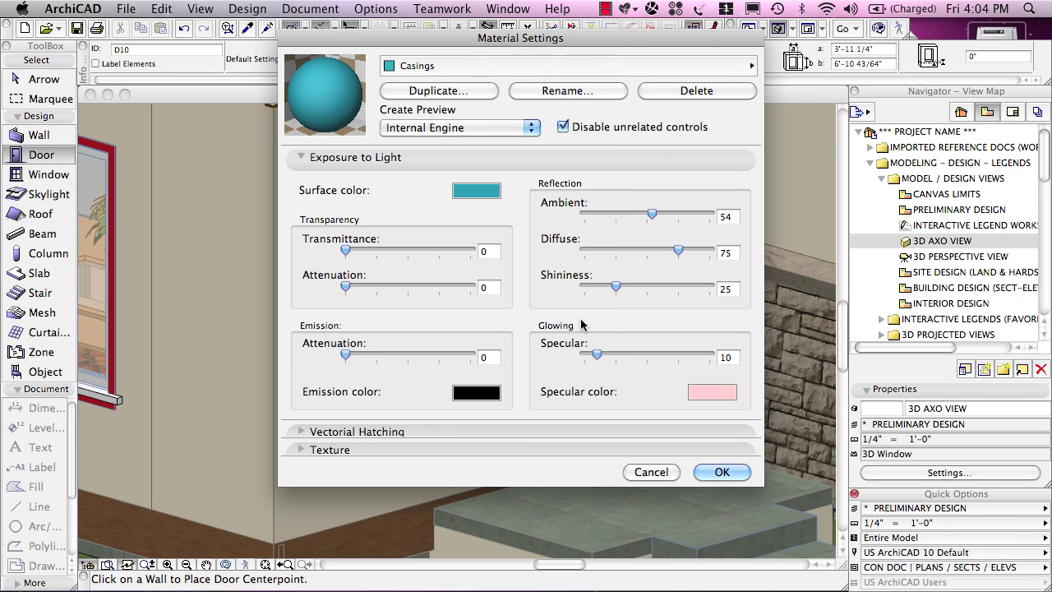
- Confirm Material Settings so the casings render in the teal Casings material
{"action": "left_click", "coordinate": [720, 472]}
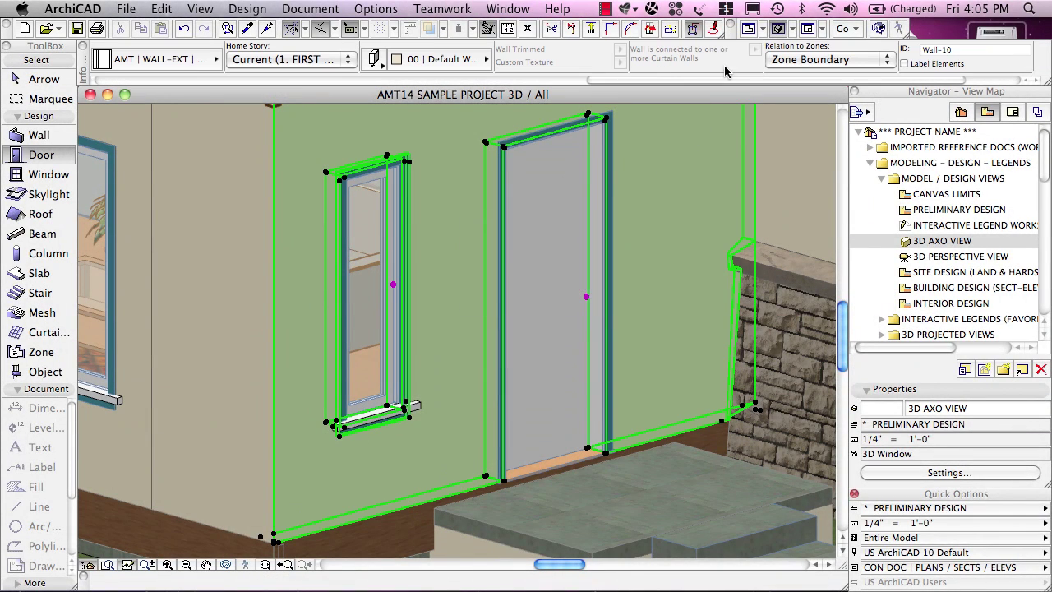
- Give the selected wall the 00 | Default Walls-Ext building material and zoom to the upper storey
{"action": "left_click", "coordinate": [480, 63]}
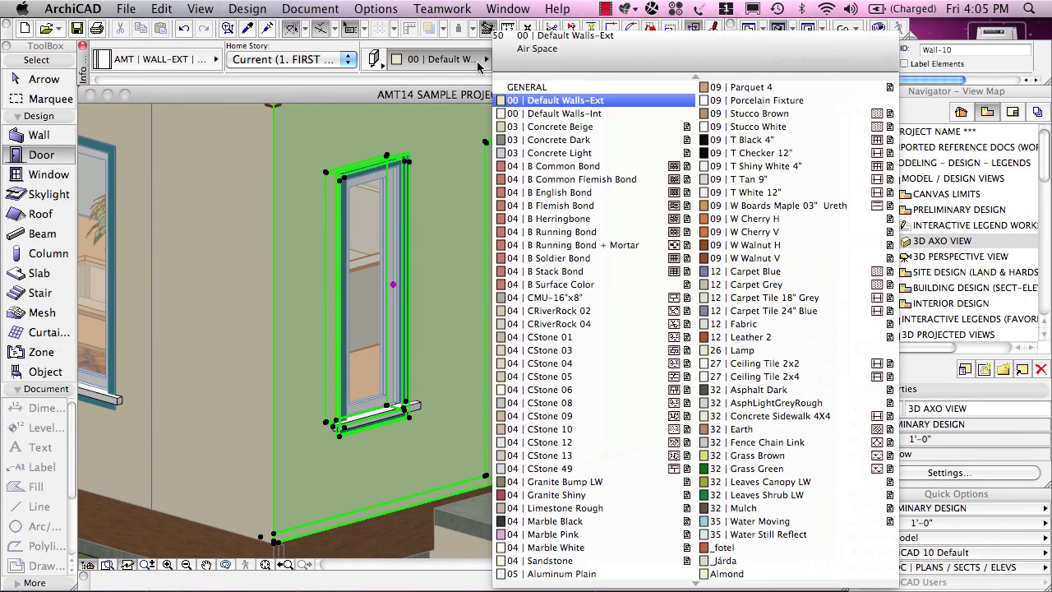
{"action": "left_click", "coordinate": [597, 102]}
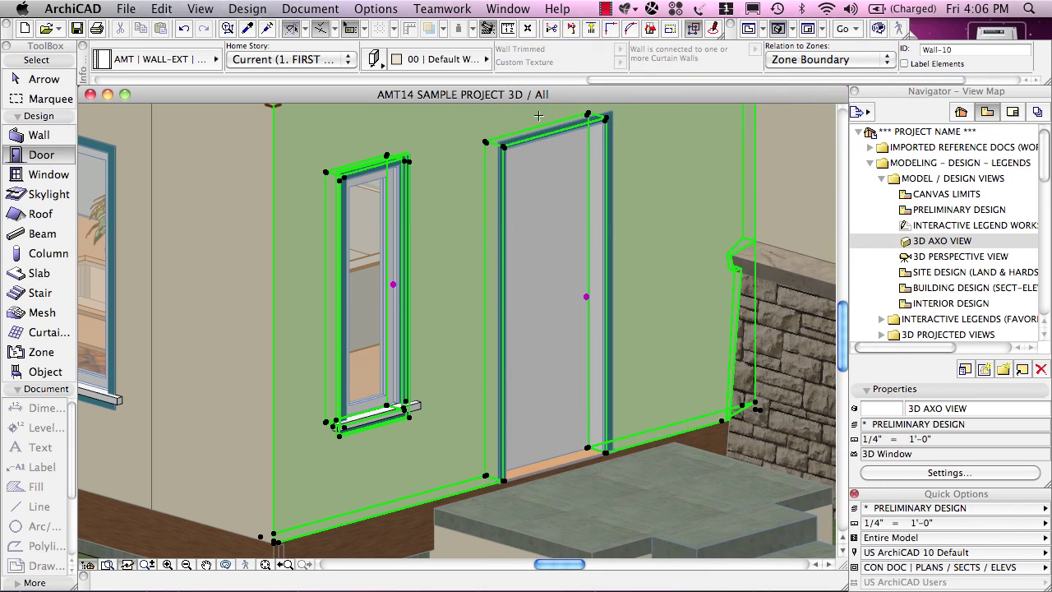
{"action": "scroll", "coordinate": [604, 131], "scroll_direction": "down", "scroll_amount": 3}
{"action": "middle_click_drag", "start_coordinate": [604, 131], "coordinate": [477, 304]}
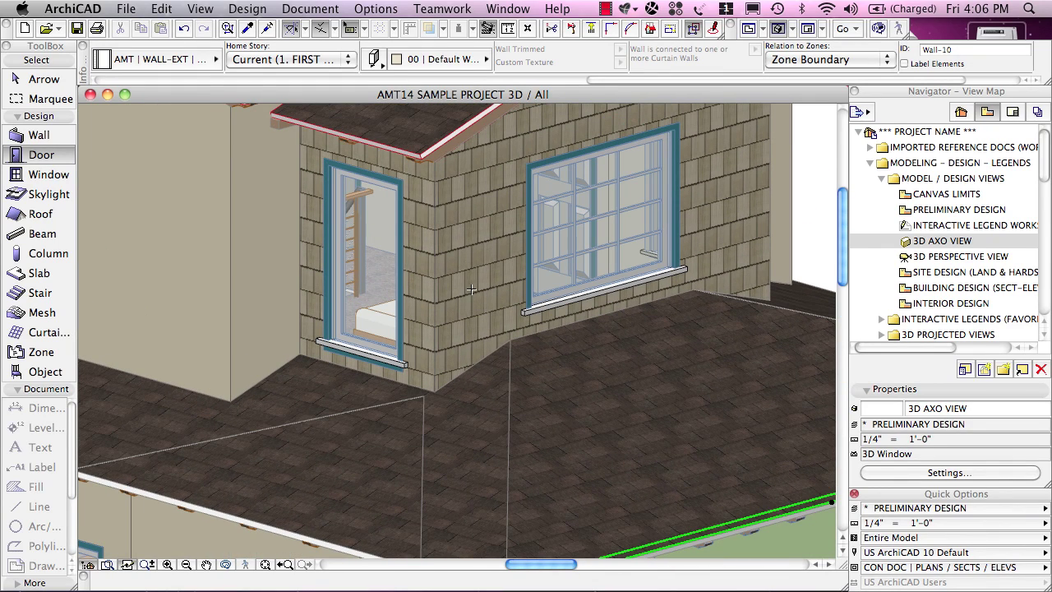
{"action": "scroll", "coordinate": [471, 289], "scroll_direction": "down", "scroll_amount": 2}
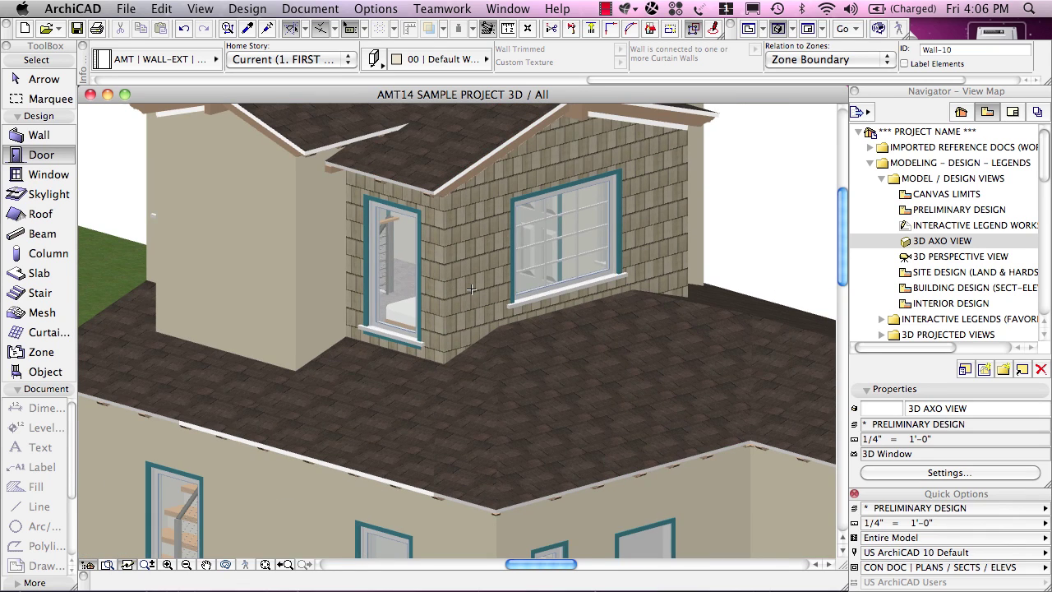
{"action": "key", "text": "Escape"}
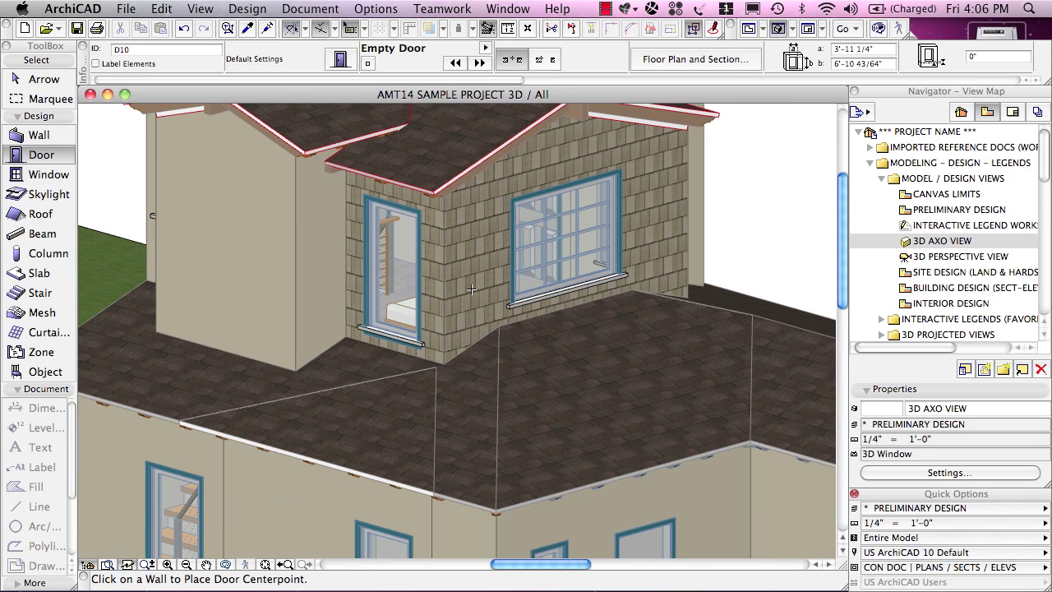